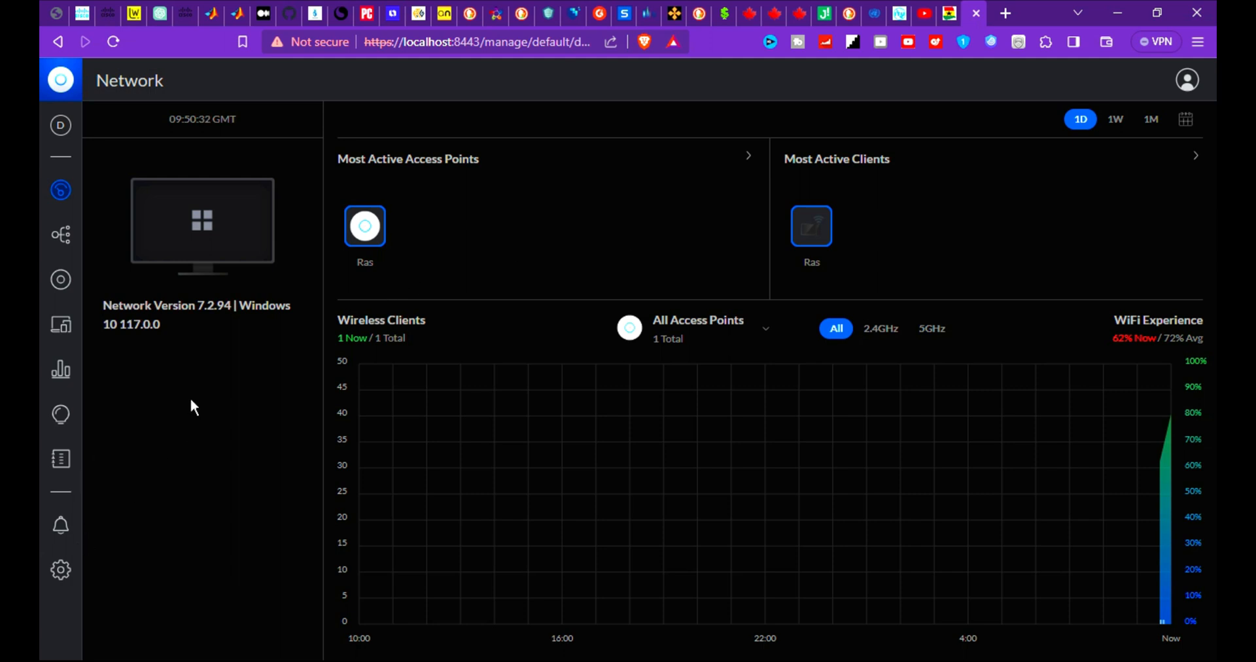
# Step: Start creating a new network in the network settings and name it Owuubii
pyautogui.click(58, 574)
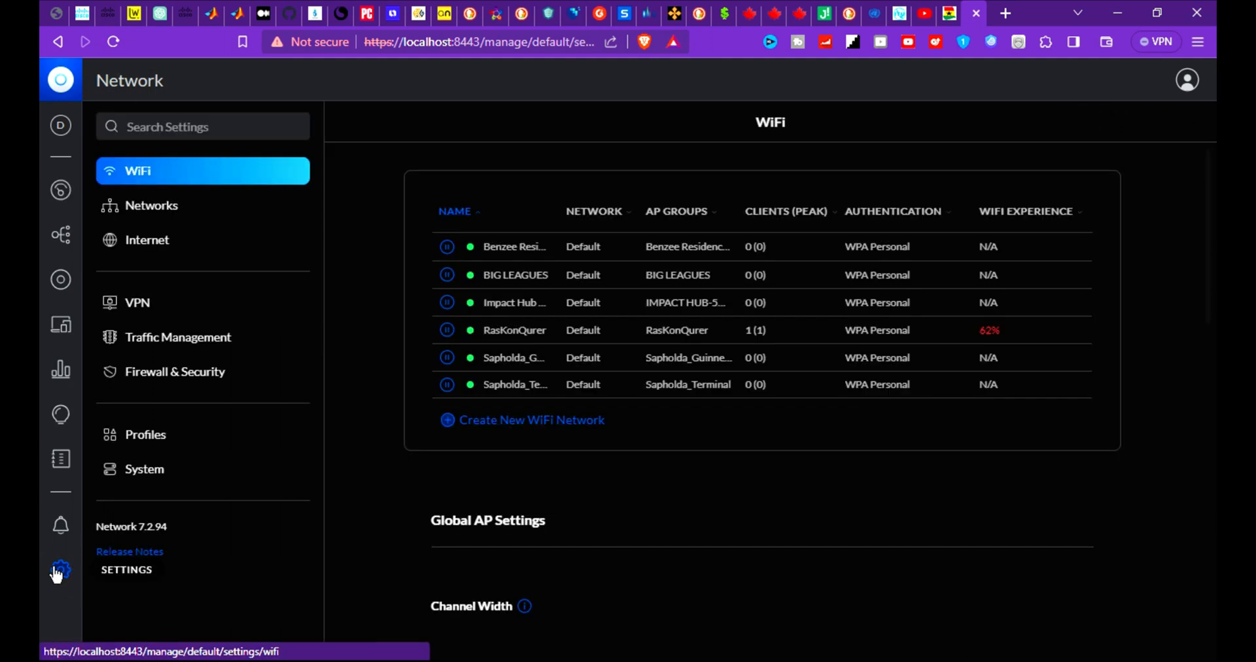
pyautogui.click(175, 209)
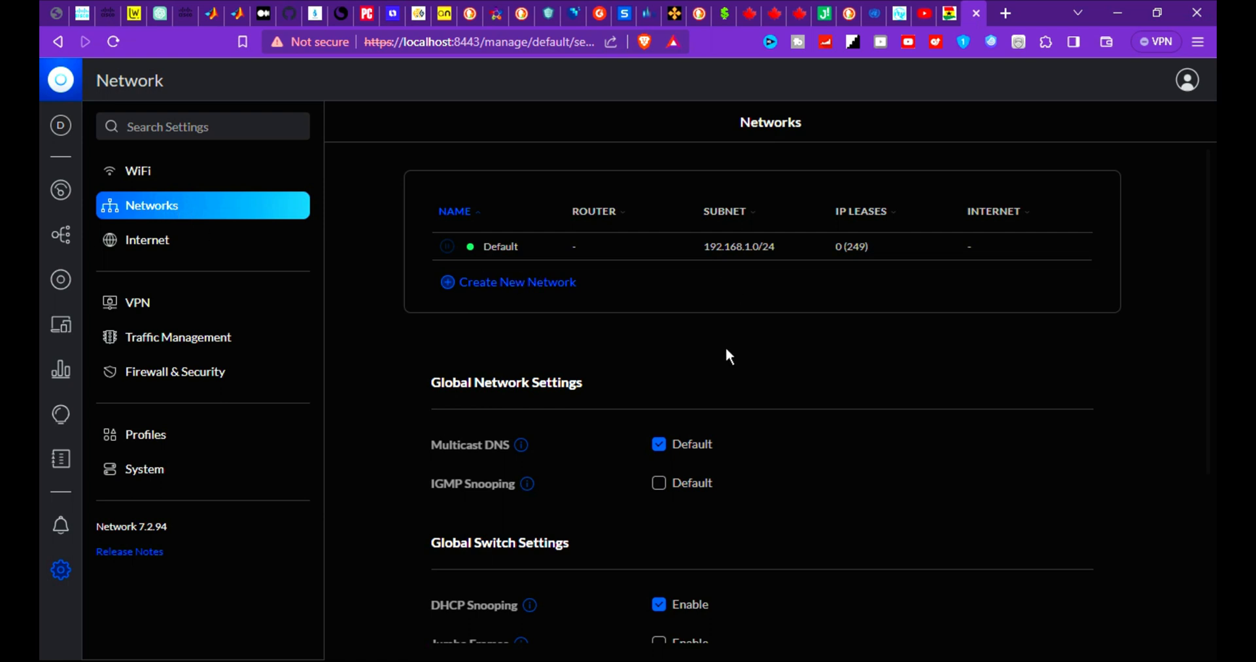
pyautogui.click(500, 285)
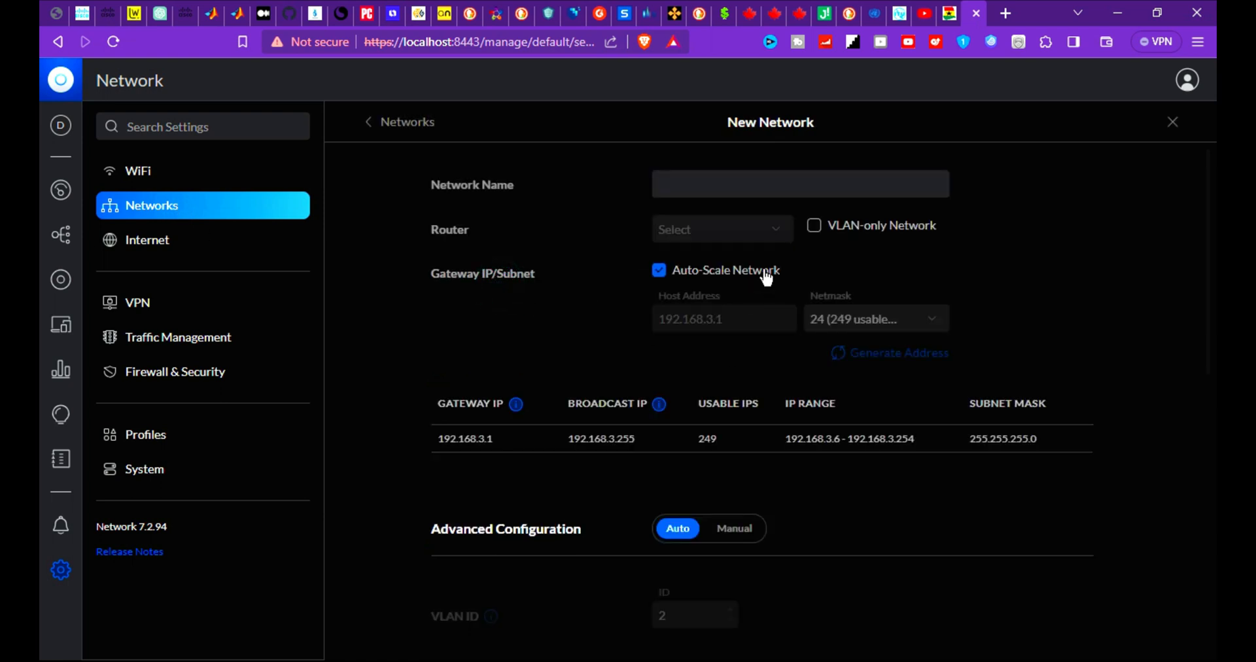
pyautogui.click(761, 190)
pyautogui.click(761, 190)
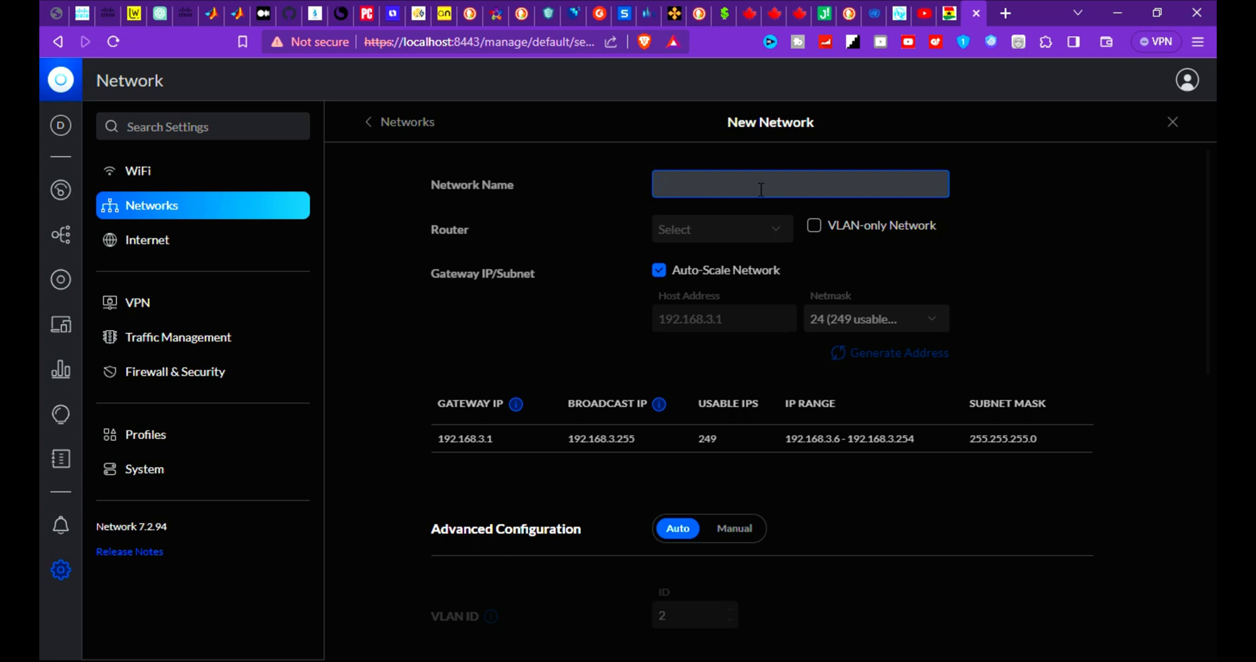
pyautogui.write('Owuubii')
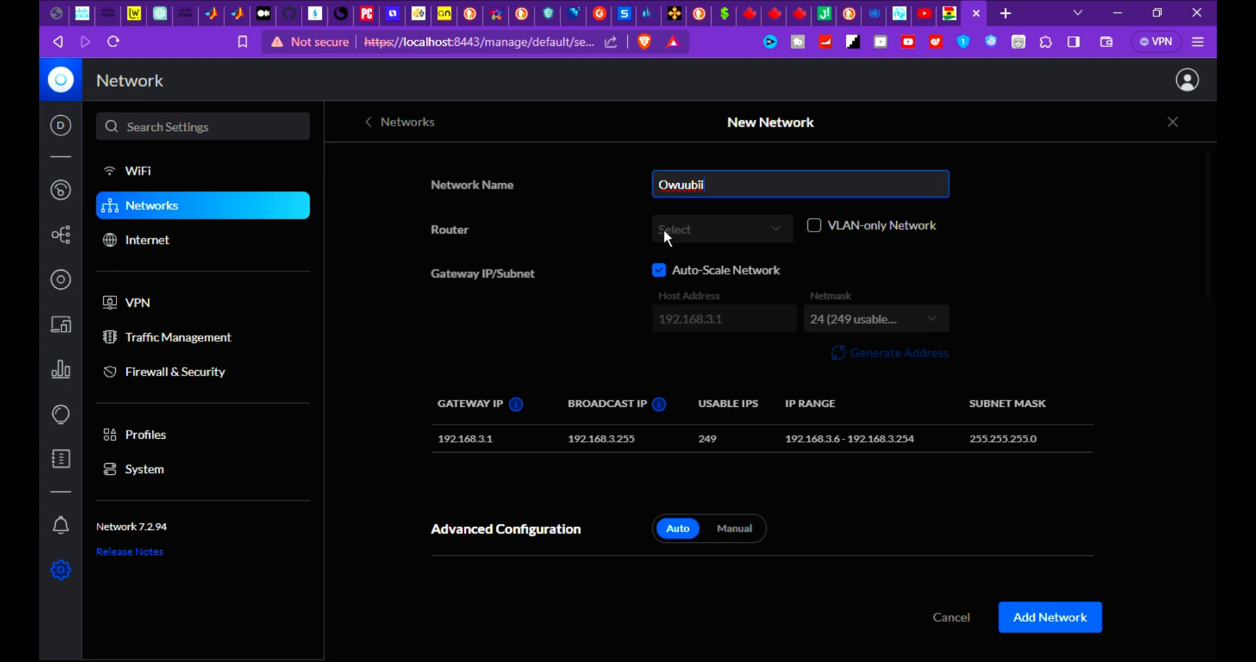
# Step: Make the network VLAN-only to examine its VLAN ID, IGMP Snooping and DHCP Guarding settings, and turn VLAN-only off again
pyautogui.click(775, 226)
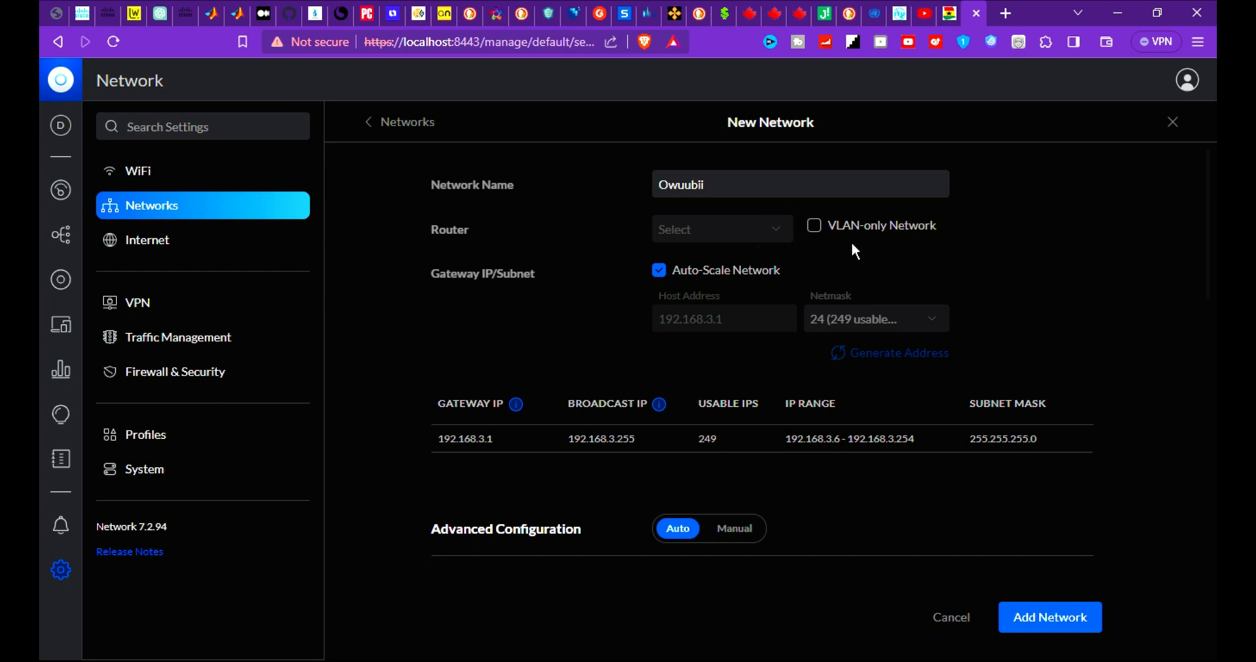
pyautogui.click(814, 225)
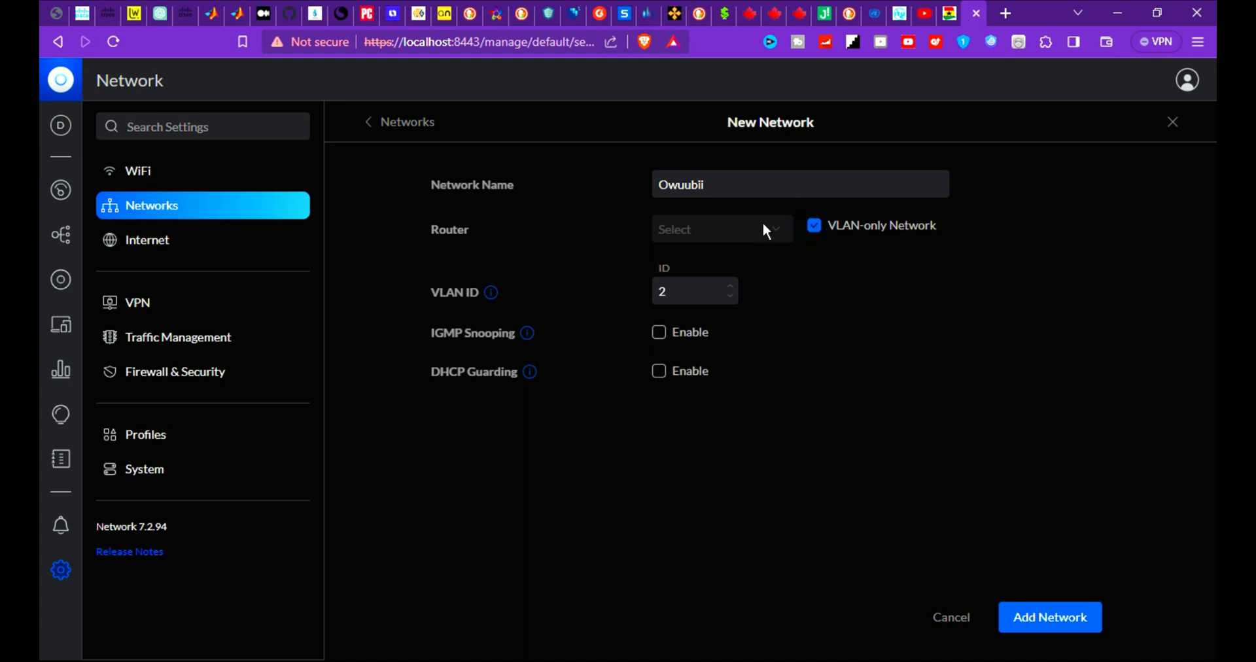
pyautogui.click(686, 291)
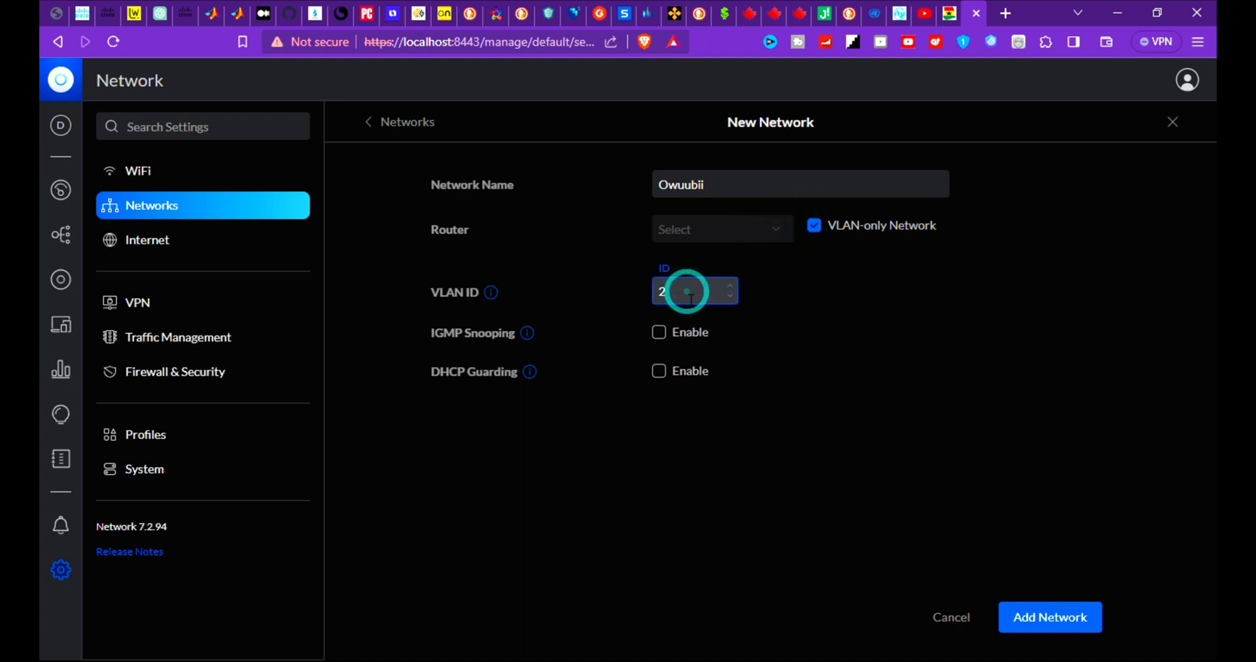
pyautogui.moveTo(492, 295)
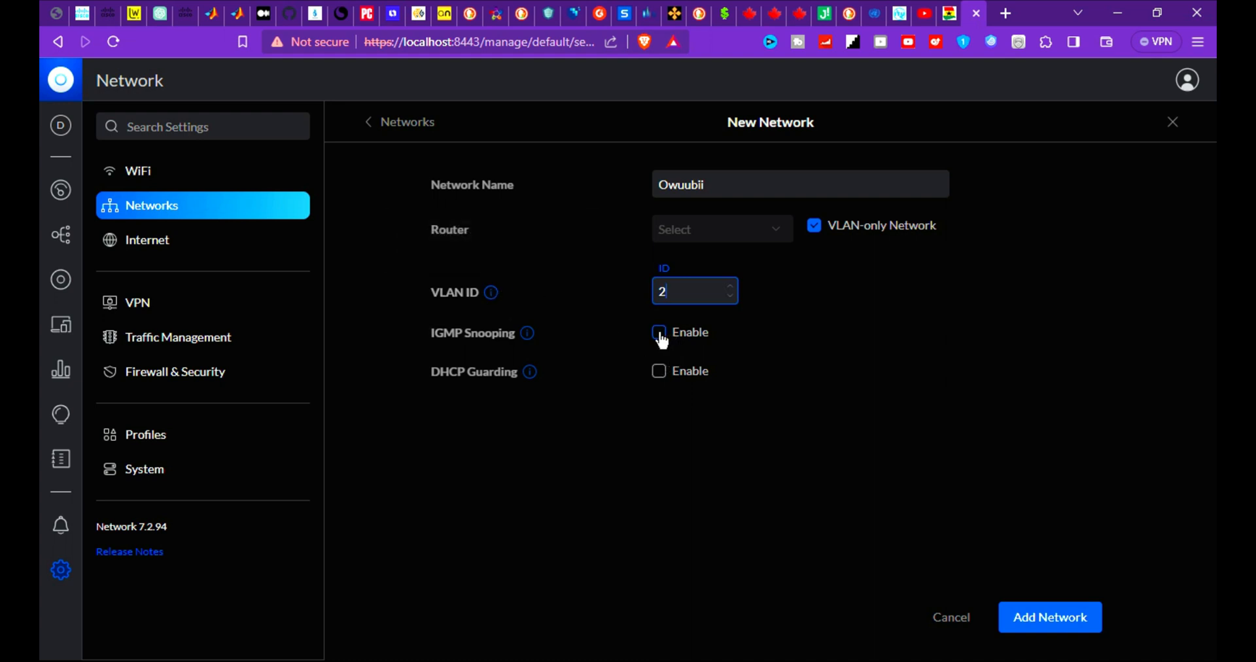
pyautogui.moveTo(528, 332)
pyautogui.moveTo(532, 371)
pyautogui.click(814, 226)
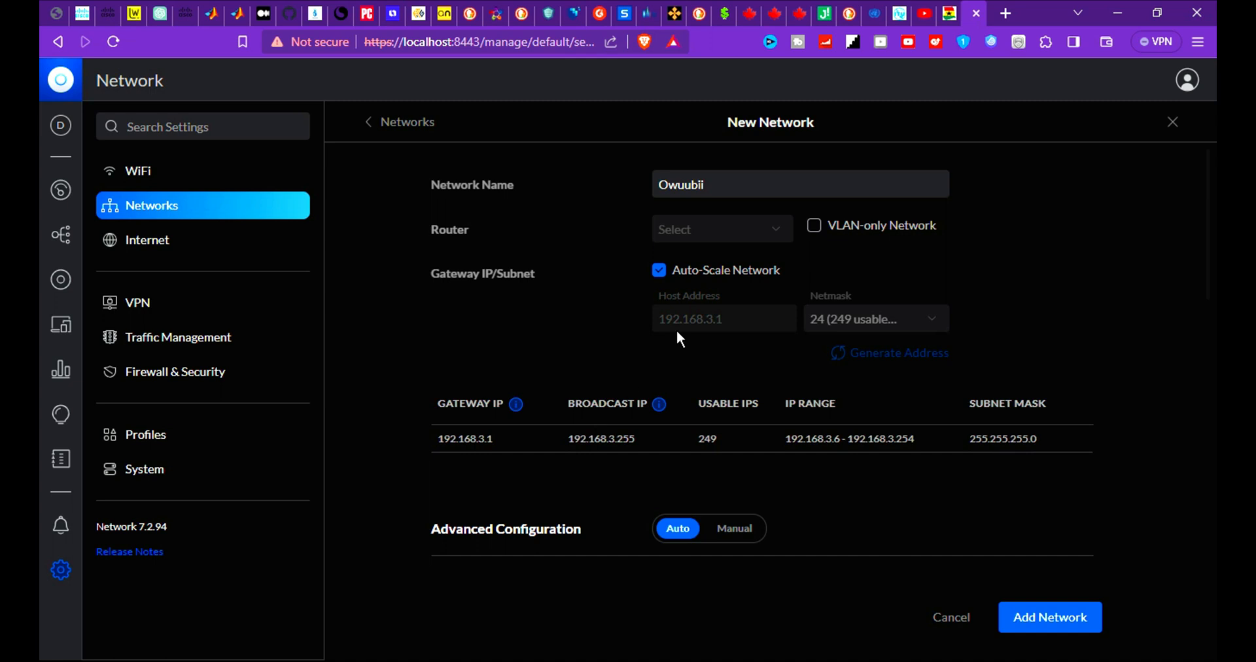
# Step: Turn off Auto-Scale Network and set the gateway host address to 192.168.100.1
pyautogui.click(658, 273)
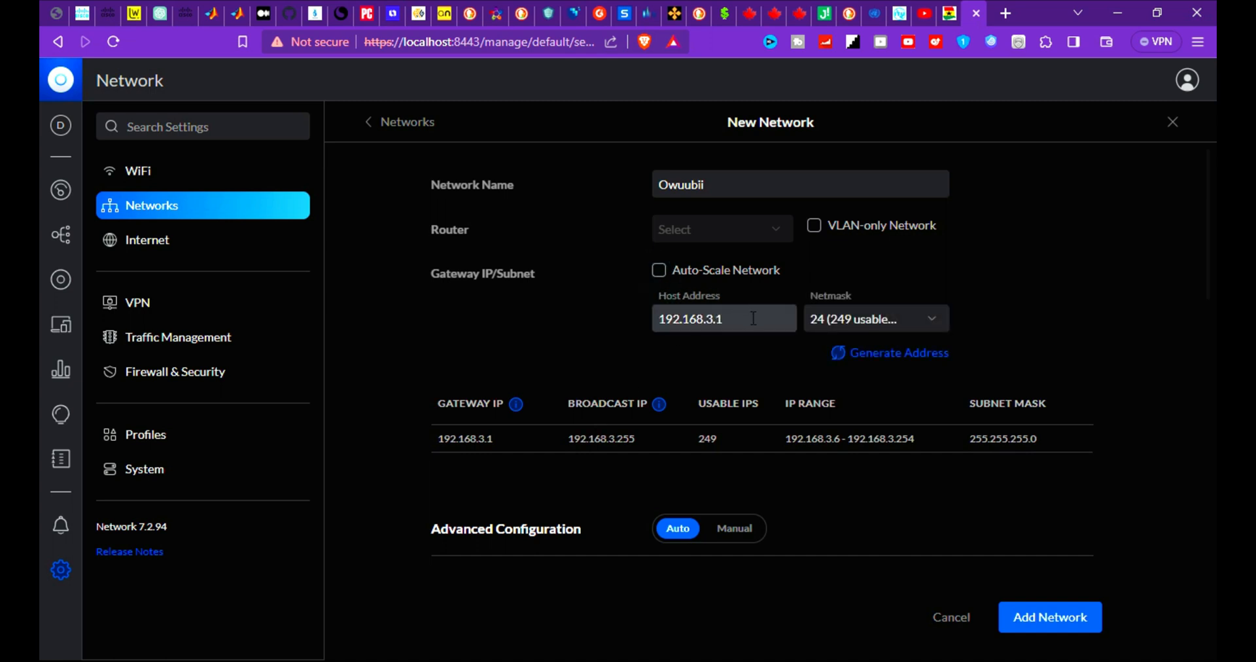
pyautogui.click(716, 321)
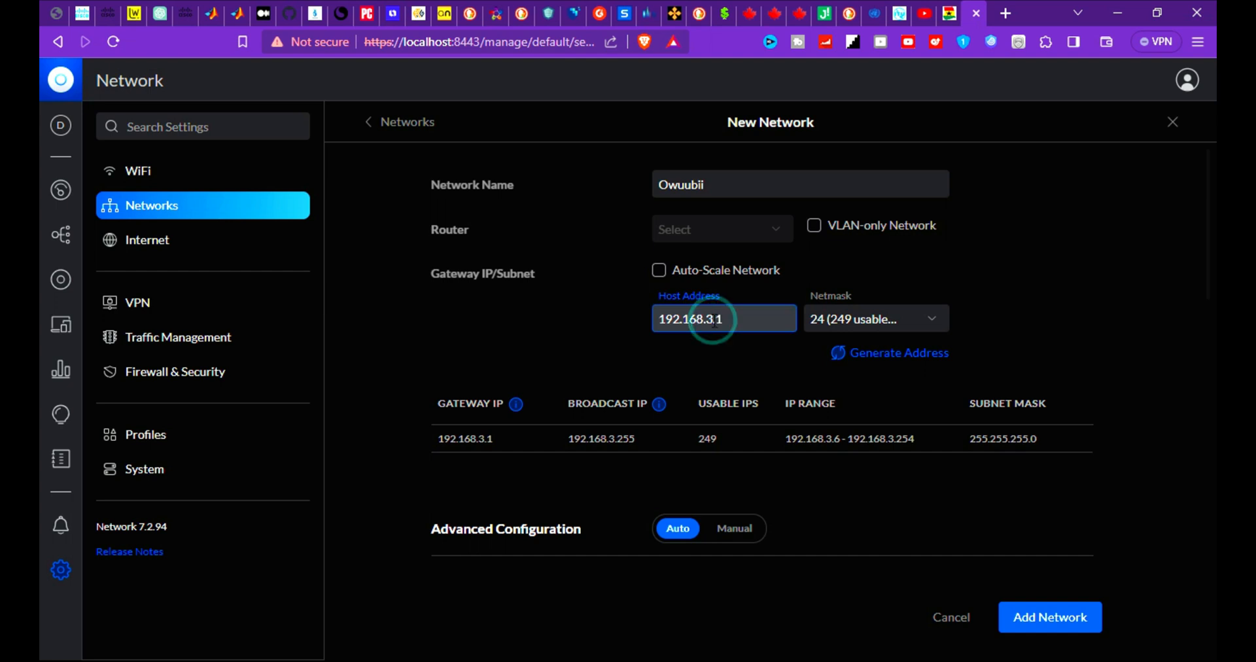
pyautogui.press('BackSpace')
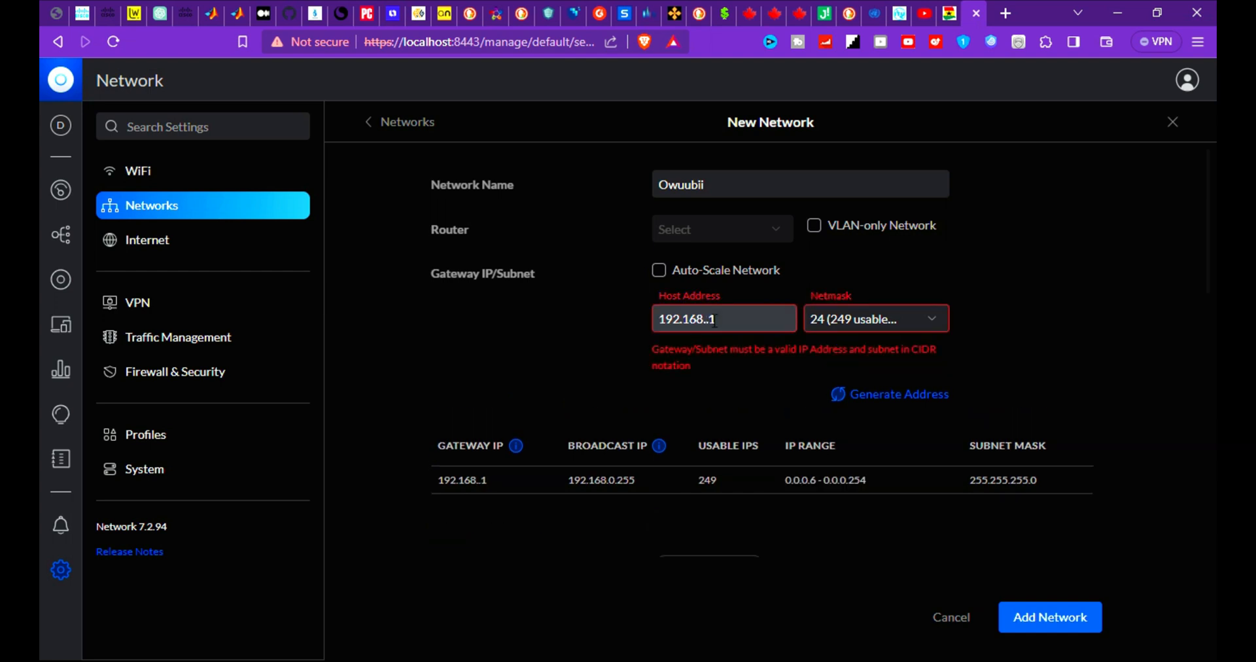
pyautogui.write('100')
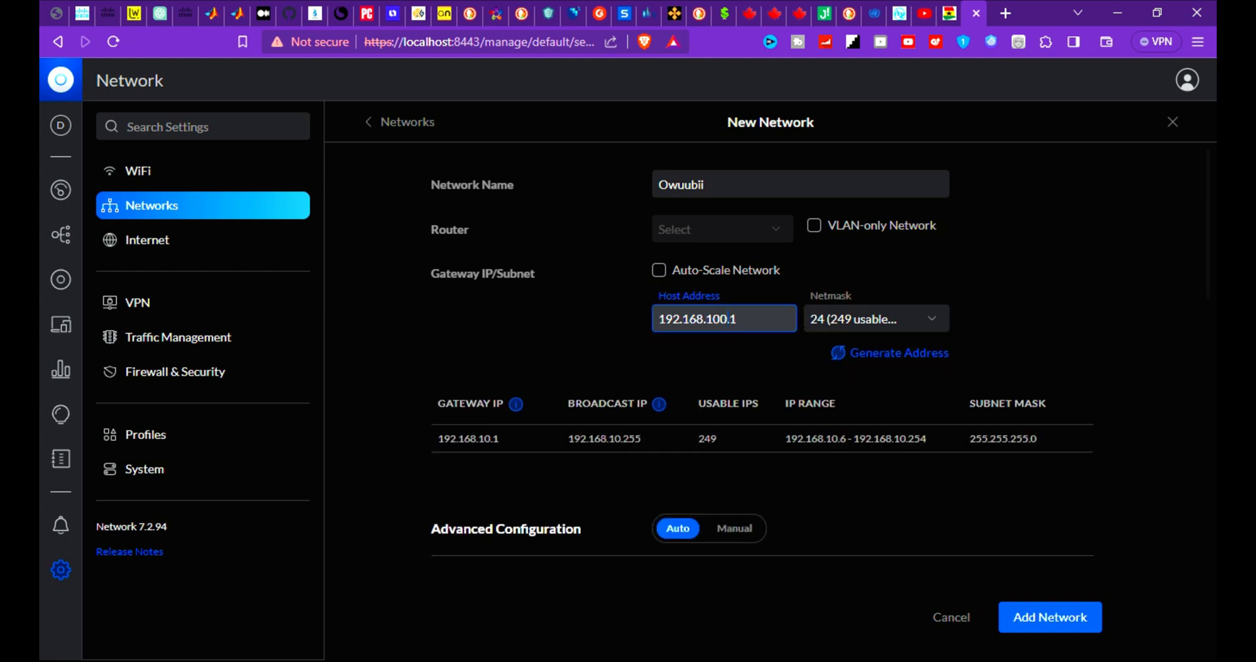
pyautogui.click(749, 318)
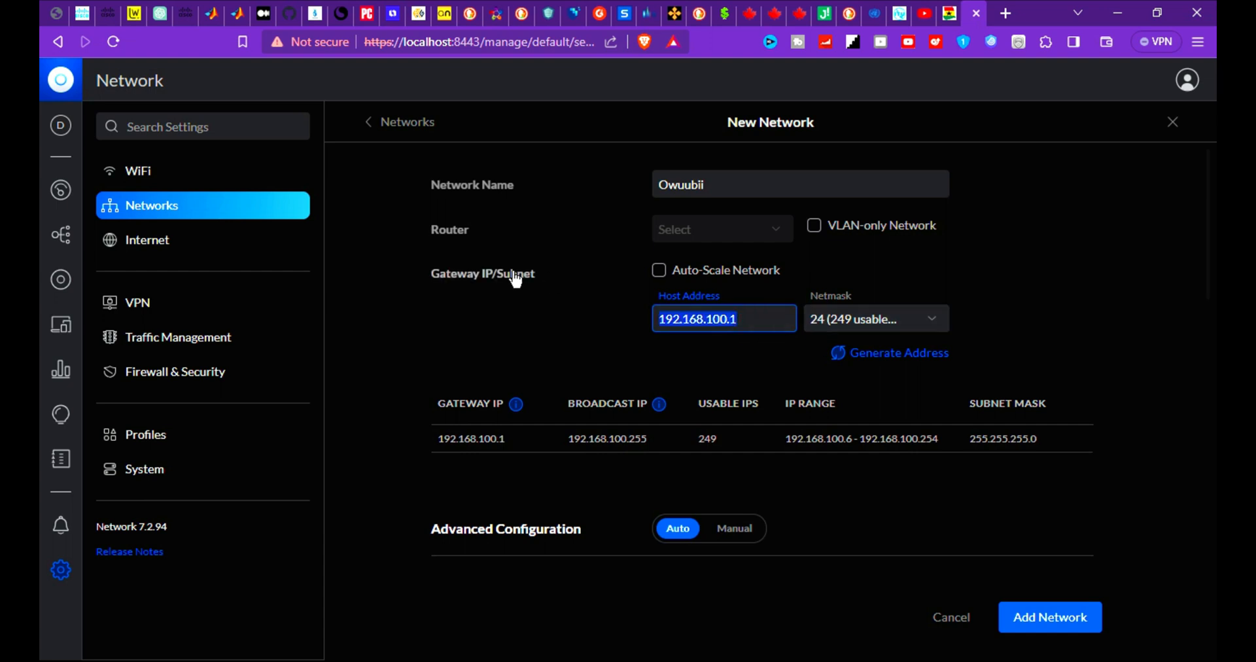
pyautogui.press('BackSpace')
pyautogui.press('BackSpace')
pyautogui.press('BackSpace')
pyautogui.press('BackSpace')
pyautogui.press('BackSpace')
pyautogui.press('BackSpace')
pyautogui.press('BackSpace')
pyautogui.press('BackSpace')
pyautogui.press('BackSpace')
pyautogui.press('BackSpace')
pyautogui.write('.168')
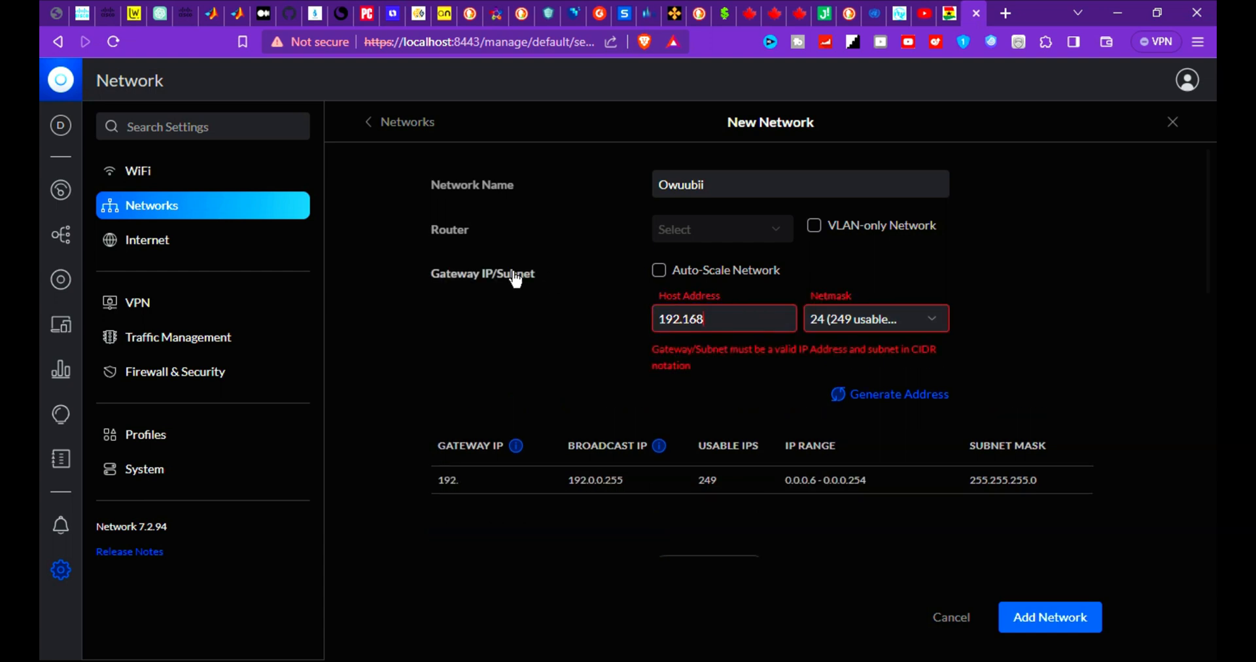
pyautogui.write('.100.1')
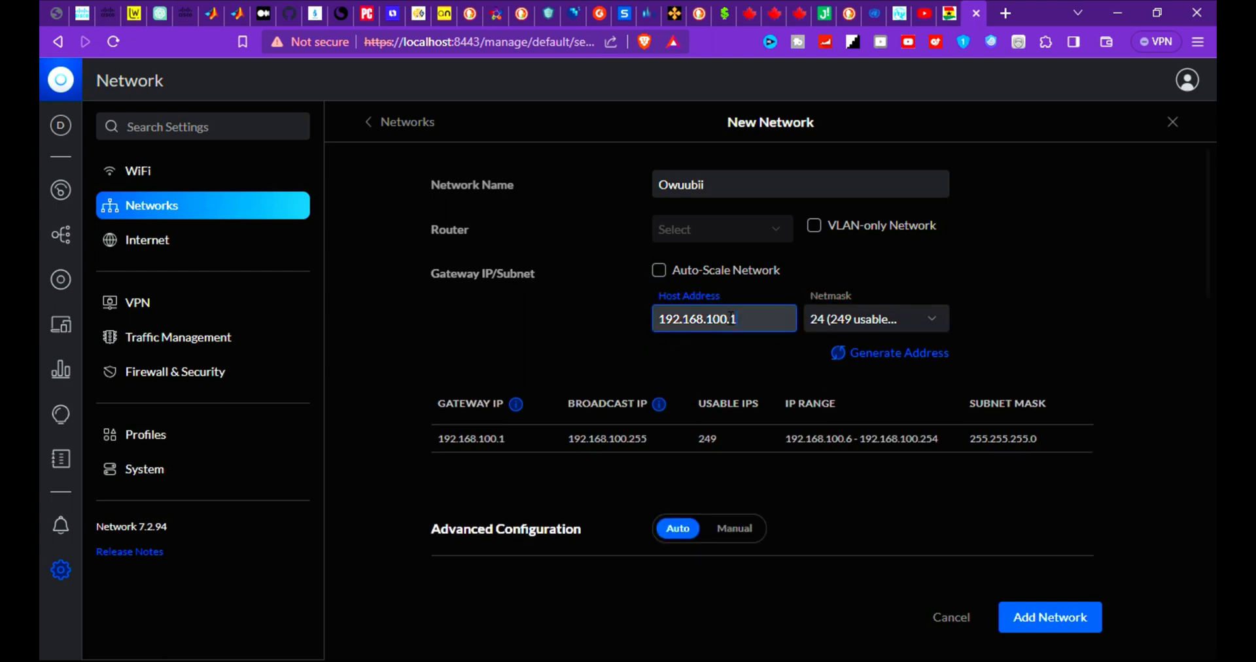
# Step: Look through the netmask choices for the gateway subnet and keep the current selection
pyautogui.click(914, 326)
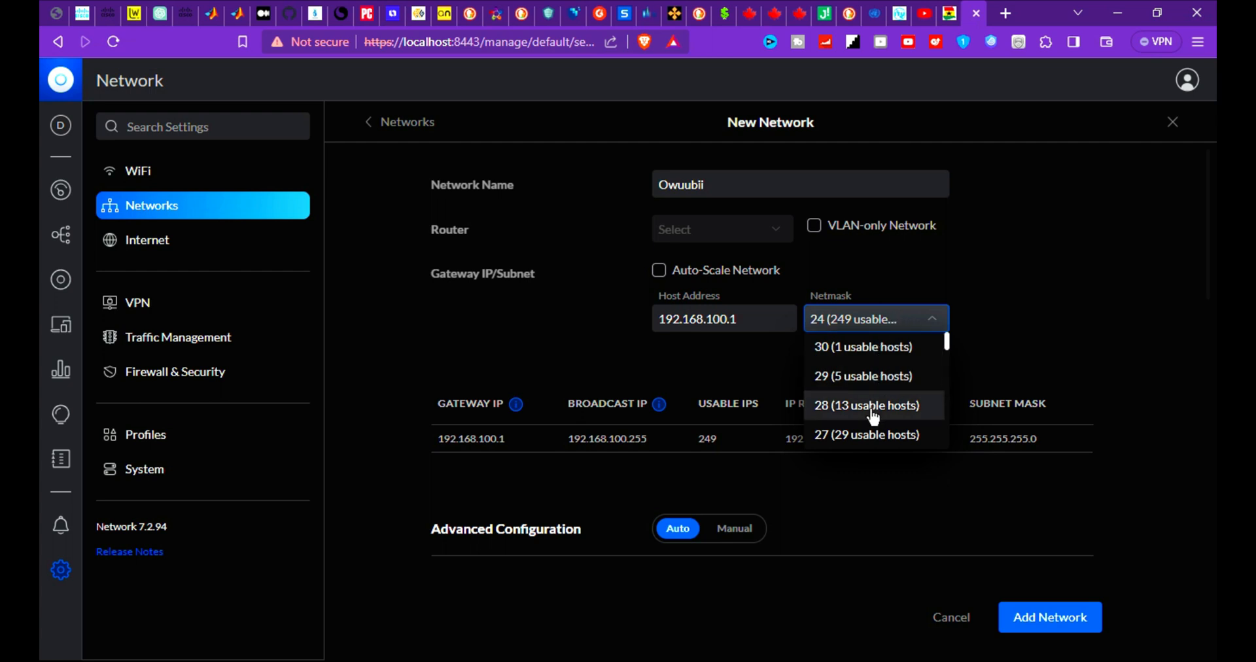
pyautogui.scroll(-10, 874, 417)
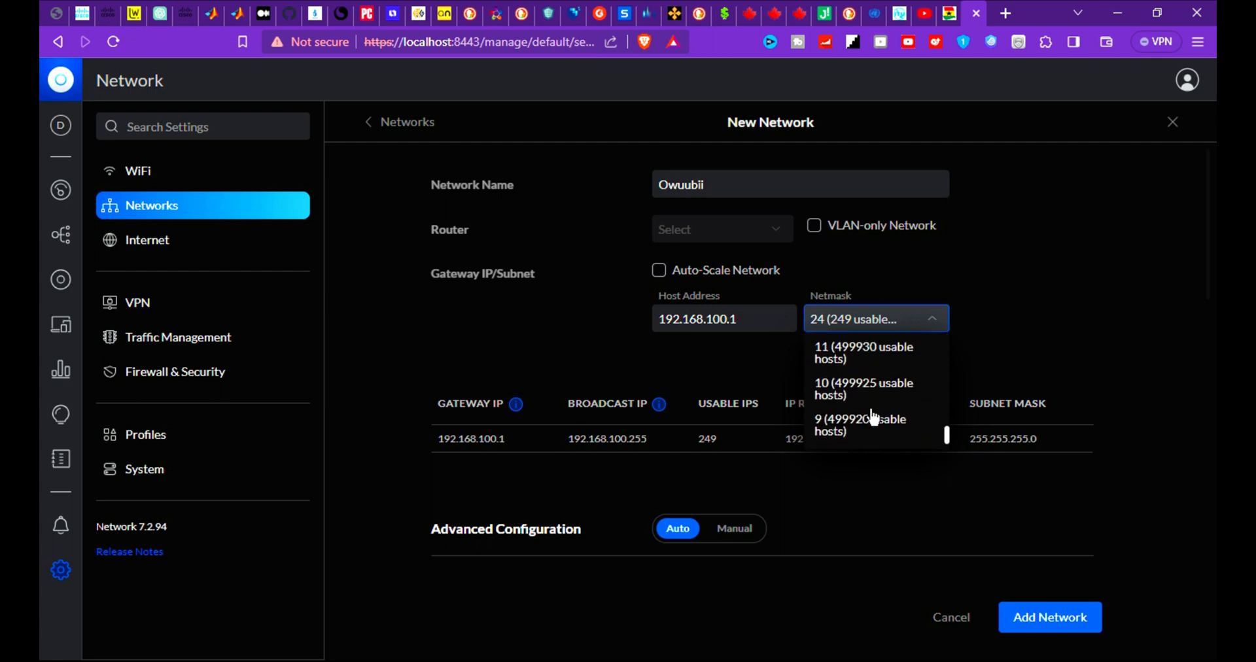
pyautogui.scroll(10, 873, 417)
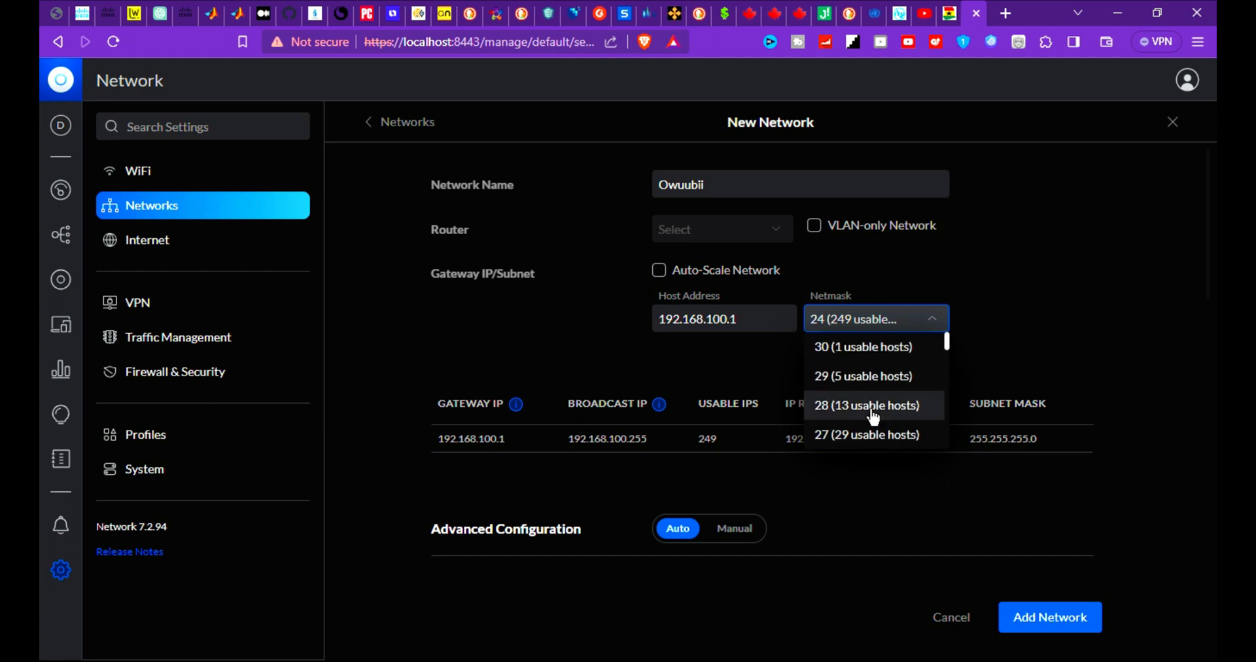
pyautogui.click(981, 330)
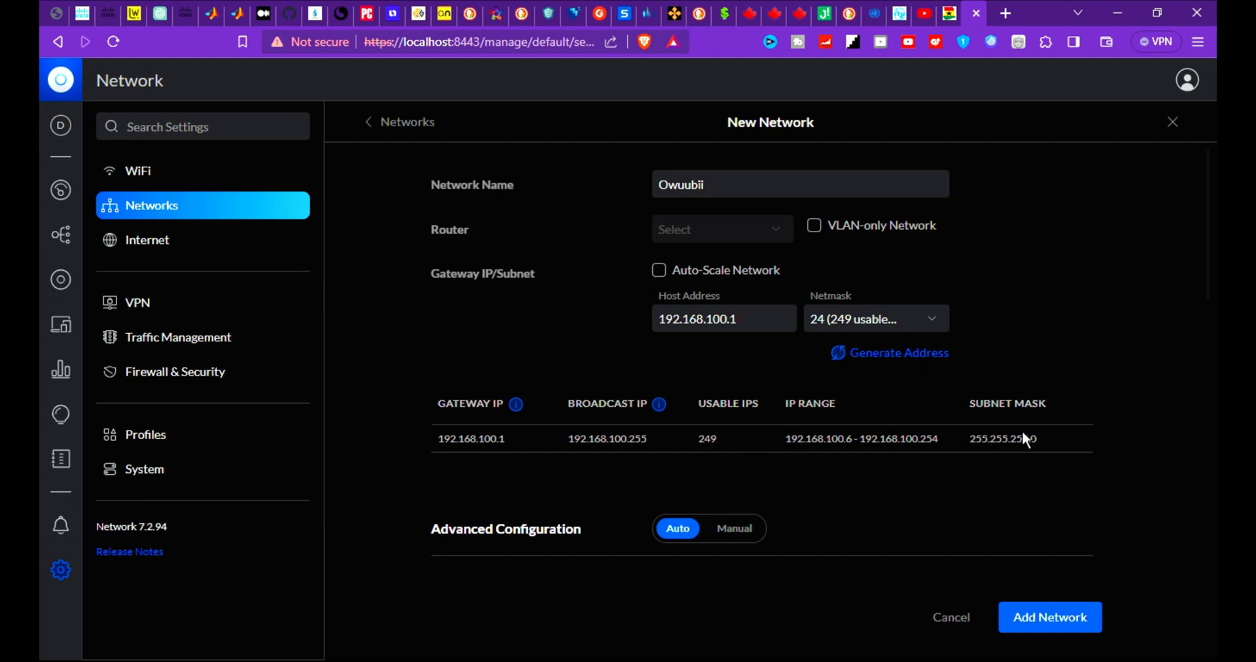
# Step: Switch the advanced configuration to Manual and set the network type to Guest Network
pyautogui.scroll(-5, 1104, 567)
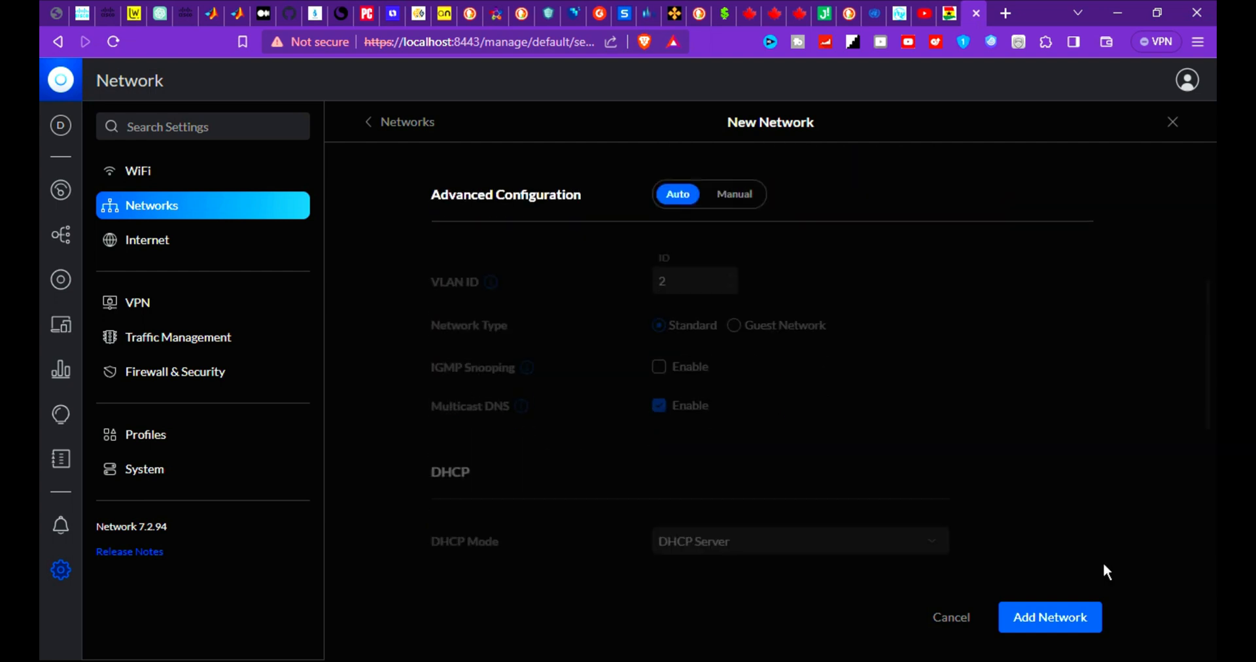
pyautogui.scroll(3, 1104, 566)
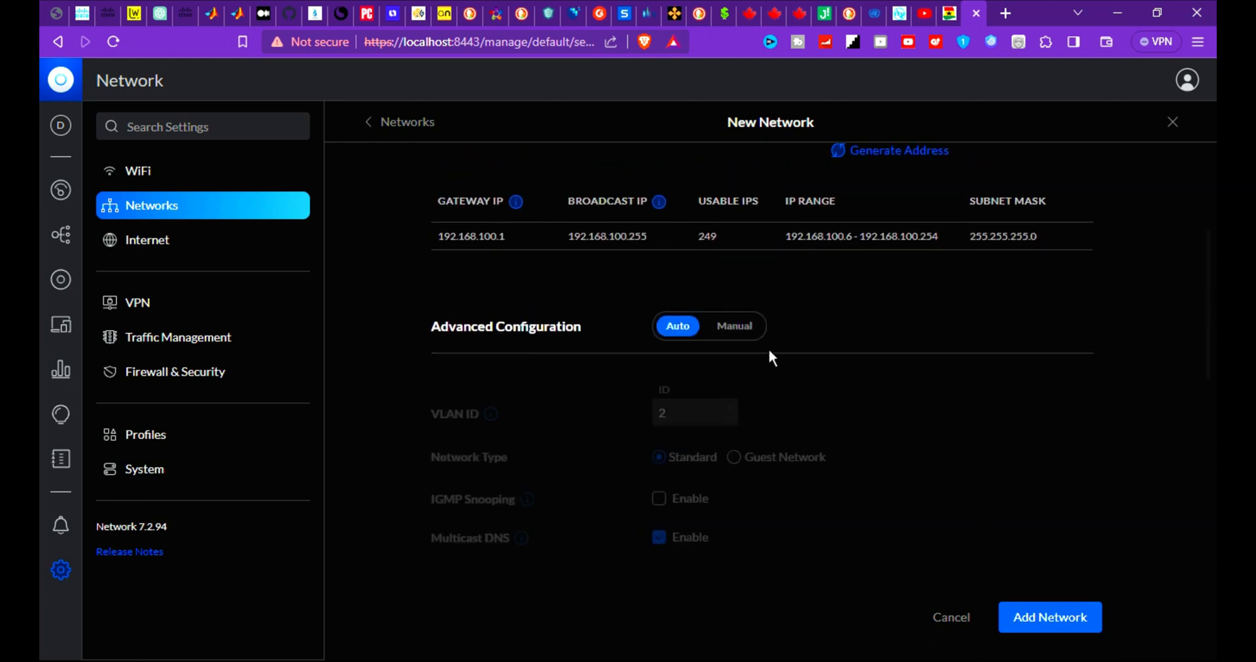
pyautogui.click(737, 331)
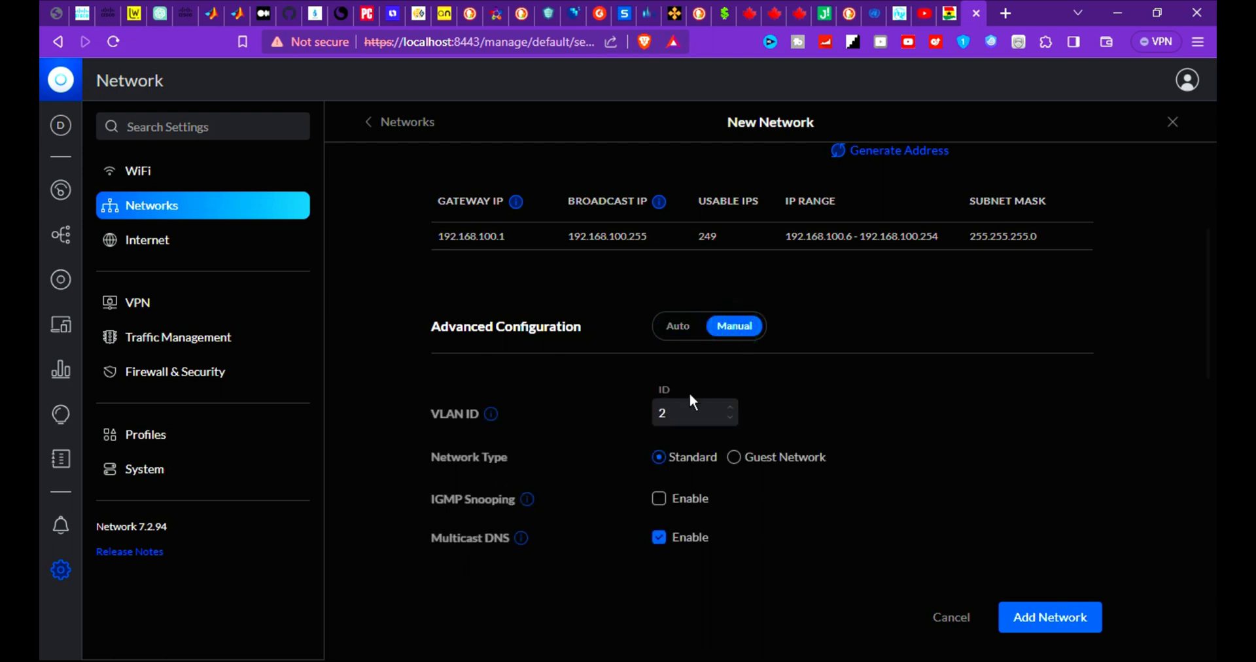
pyautogui.scroll(-1, 805, 400)
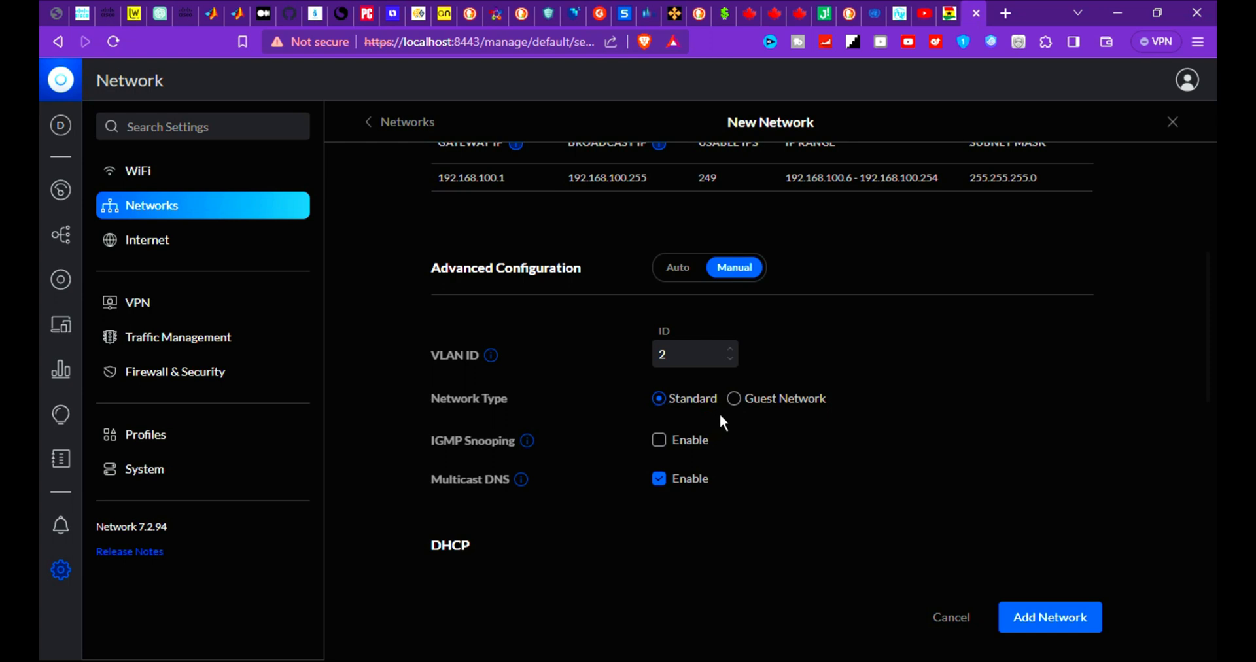
pyautogui.click(736, 401)
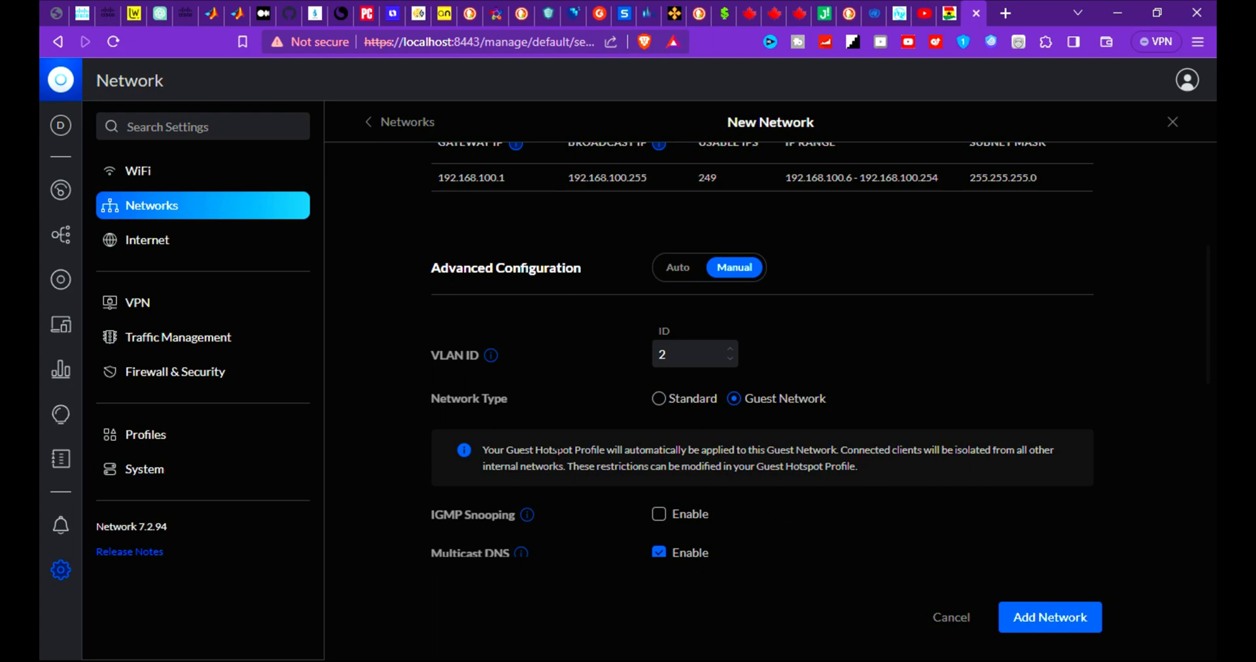
# Step: Examine the Multicast DNS explanation and the available DHCP modes, keeping DHCP Server
pyautogui.scroll(-1, 623, 458)
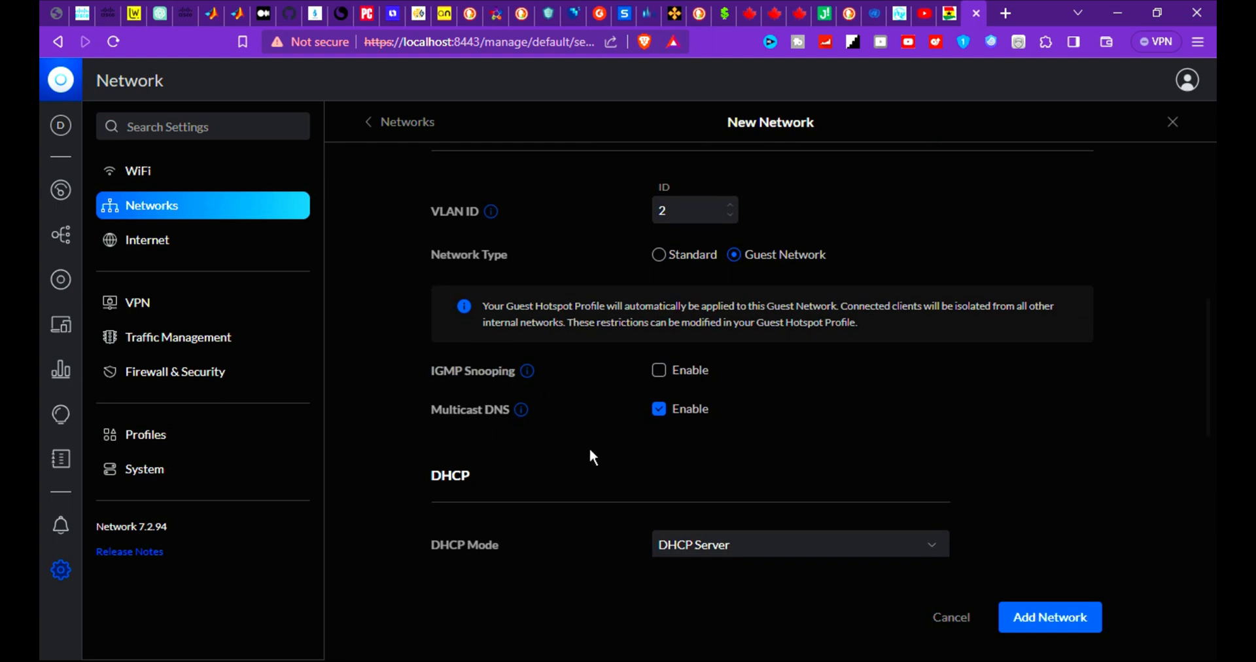
pyautogui.moveTo(523, 421)
pyautogui.scroll(-2, 823, 467)
pyautogui.scroll(-1, 823, 467)
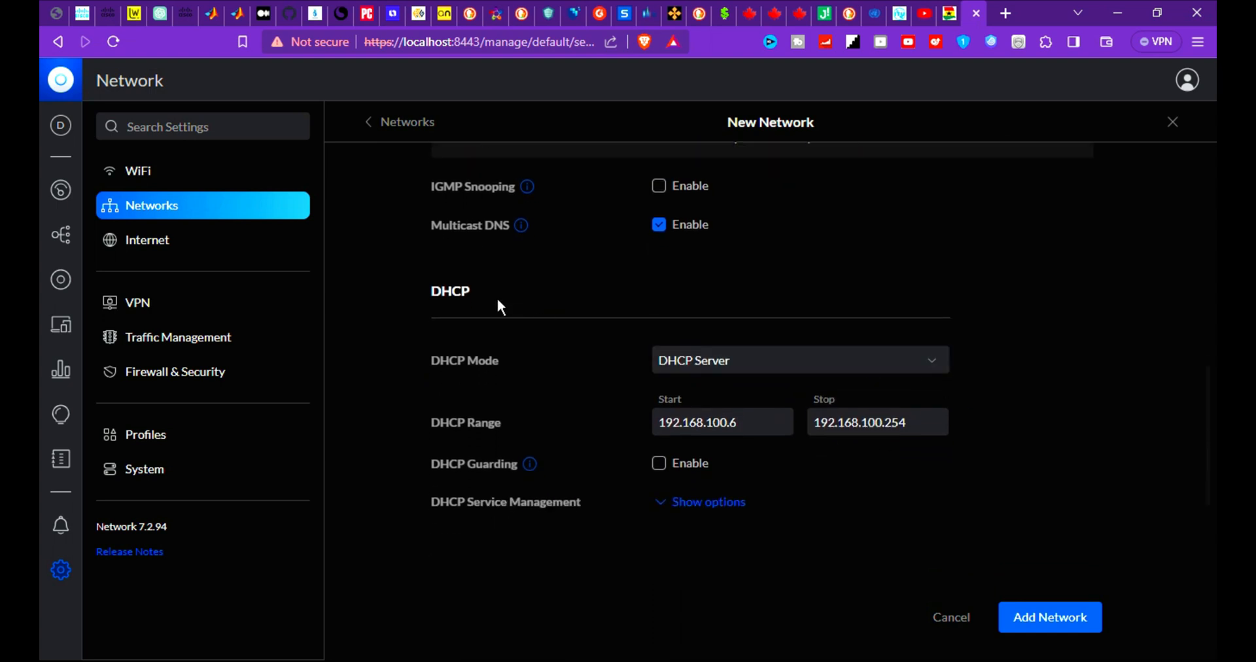
pyautogui.scroll(-1, 501, 411)
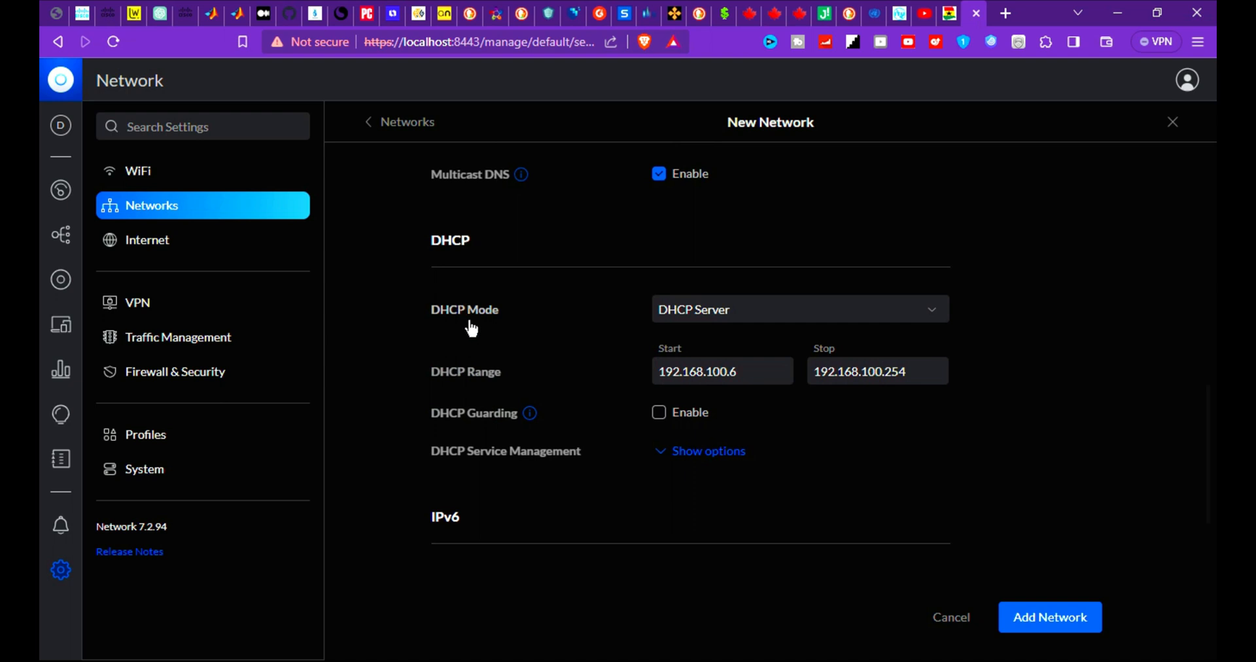
pyautogui.click(780, 312)
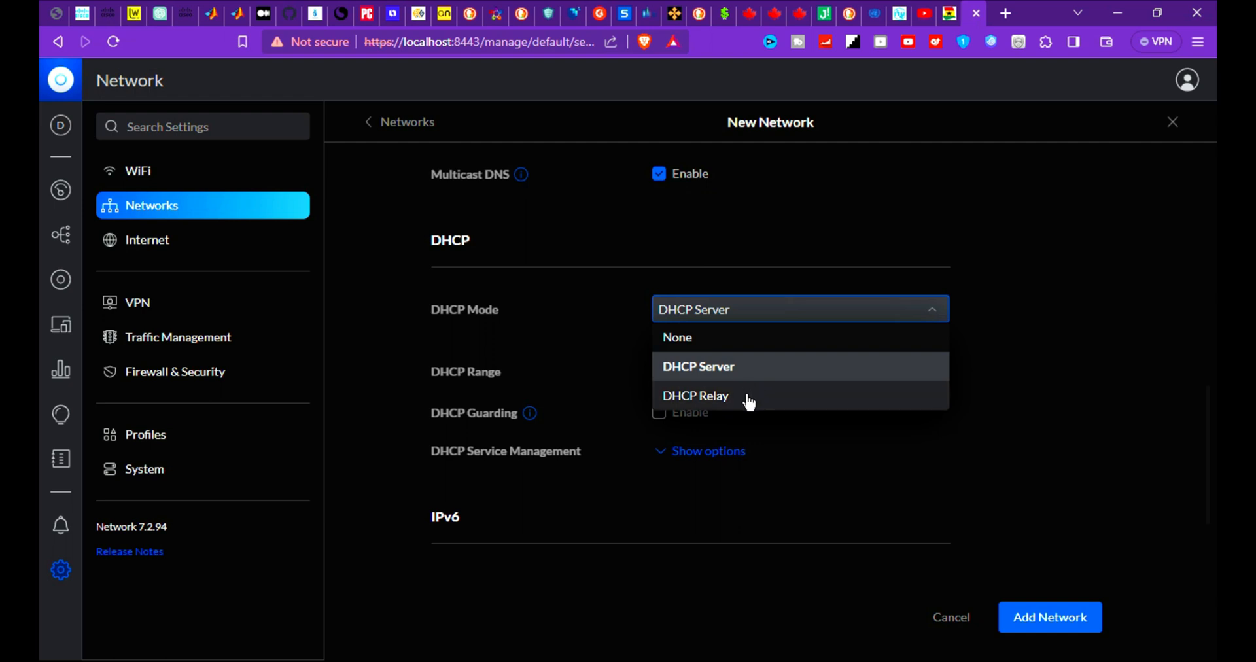
pyautogui.click(1002, 324)
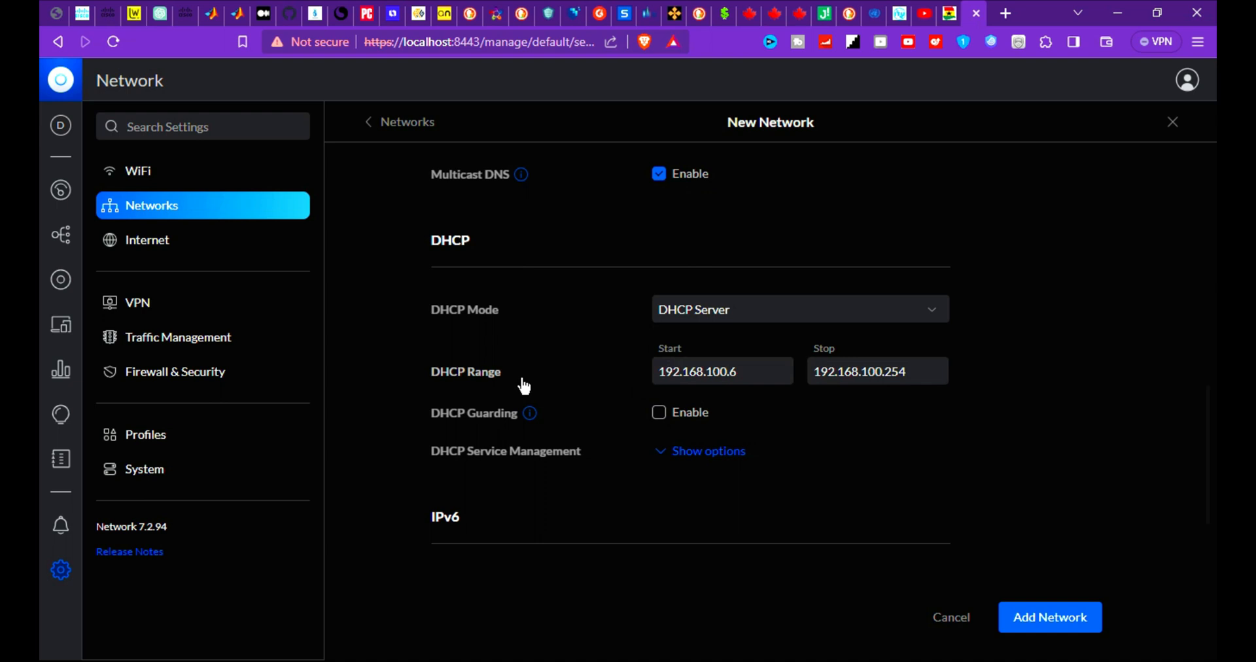
# Step: Set the start of the DHCP range to 192.168.100.2
pyautogui.click(777, 373)
pyautogui.press('BackSpace')
pyautogui.write('2')
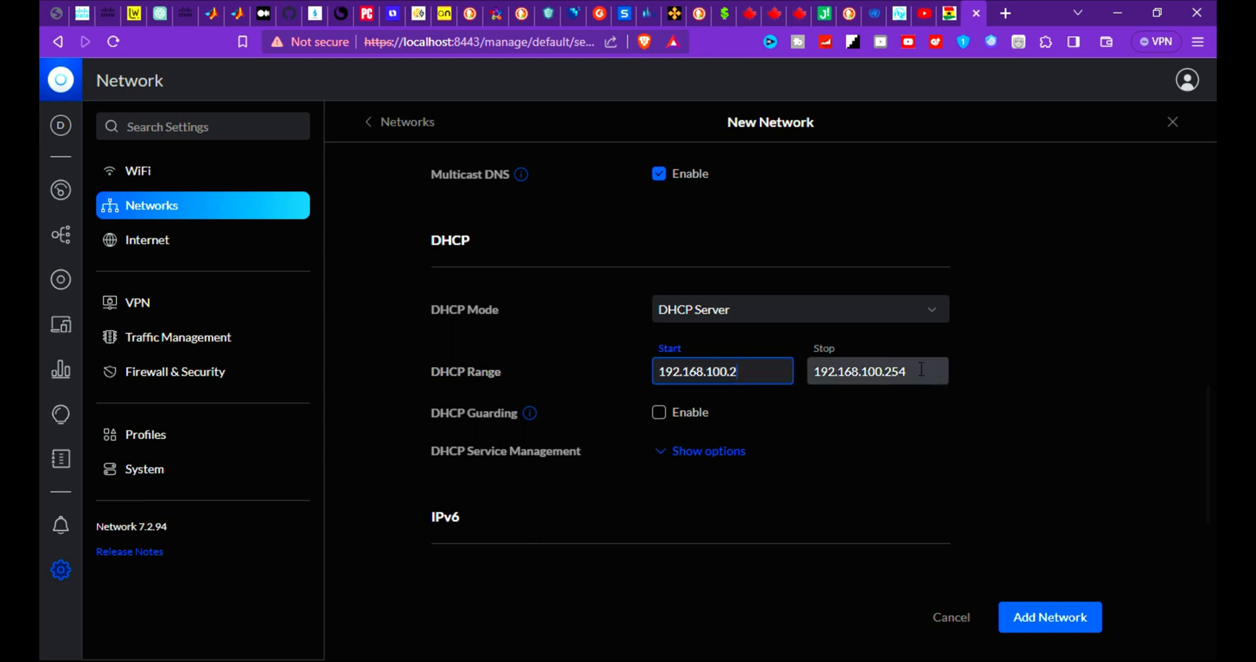
# Step: Expand the DHCP Service Management options and review the DNS server, default gateway and lease time settings
pyautogui.scroll(-1, 798, 445)
pyautogui.scroll(-1, 797, 441)
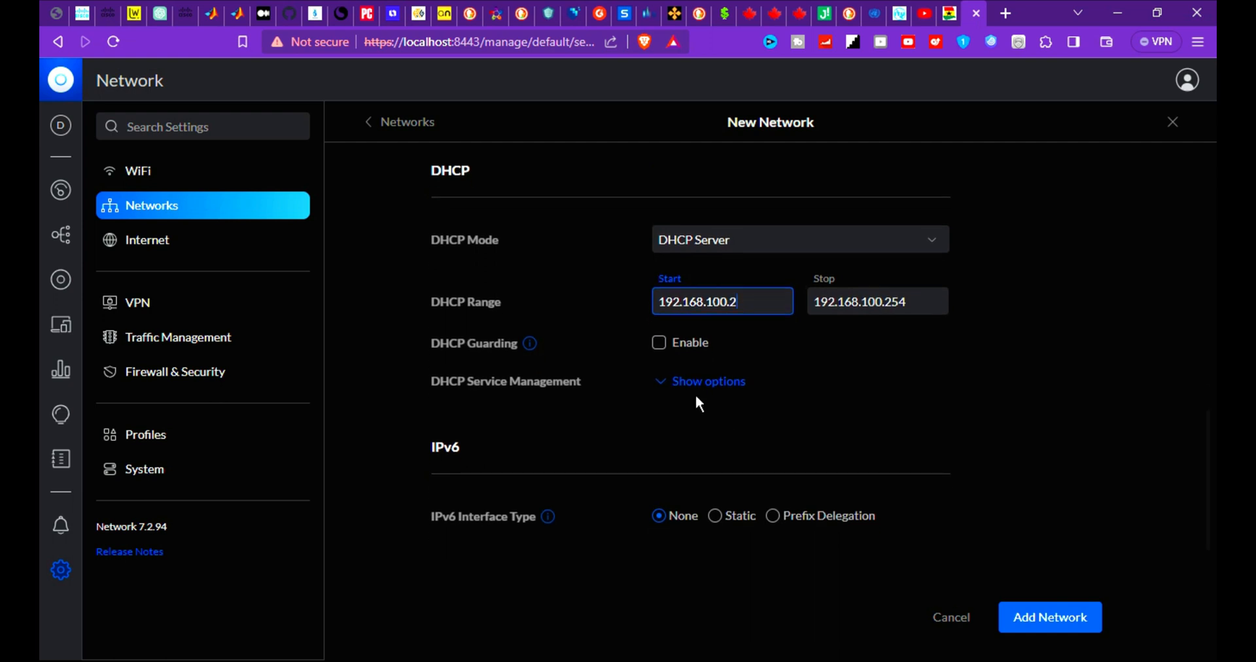
pyautogui.click(662, 383)
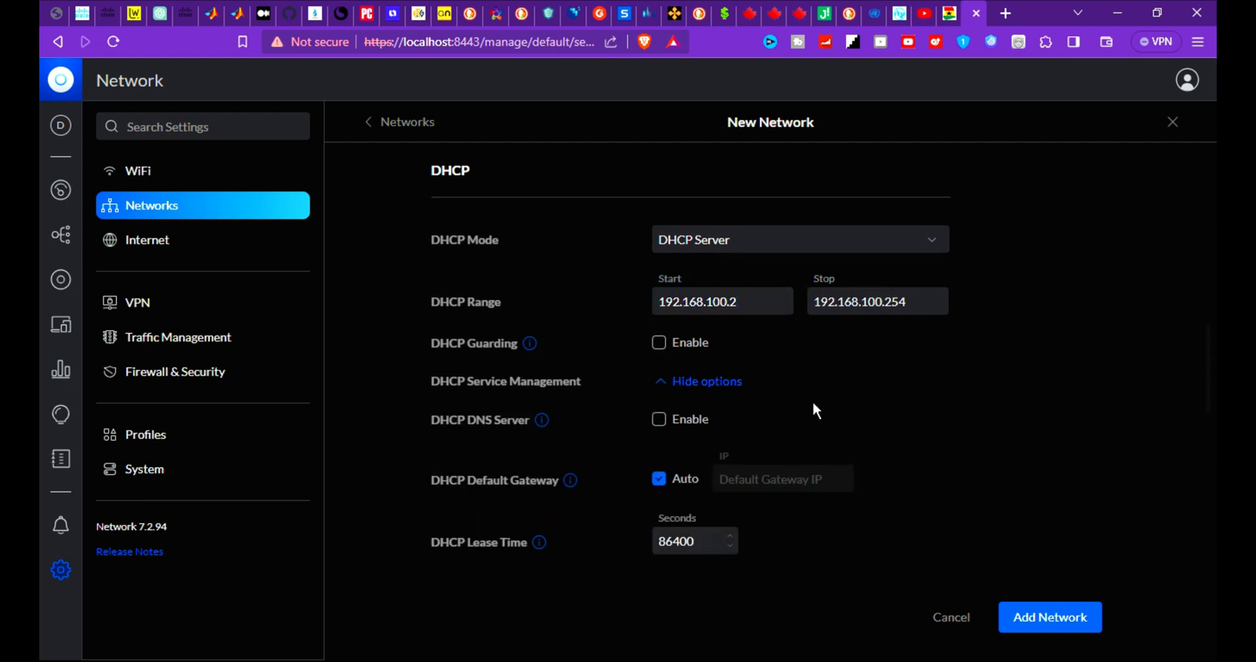
pyautogui.scroll(-2, 890, 434)
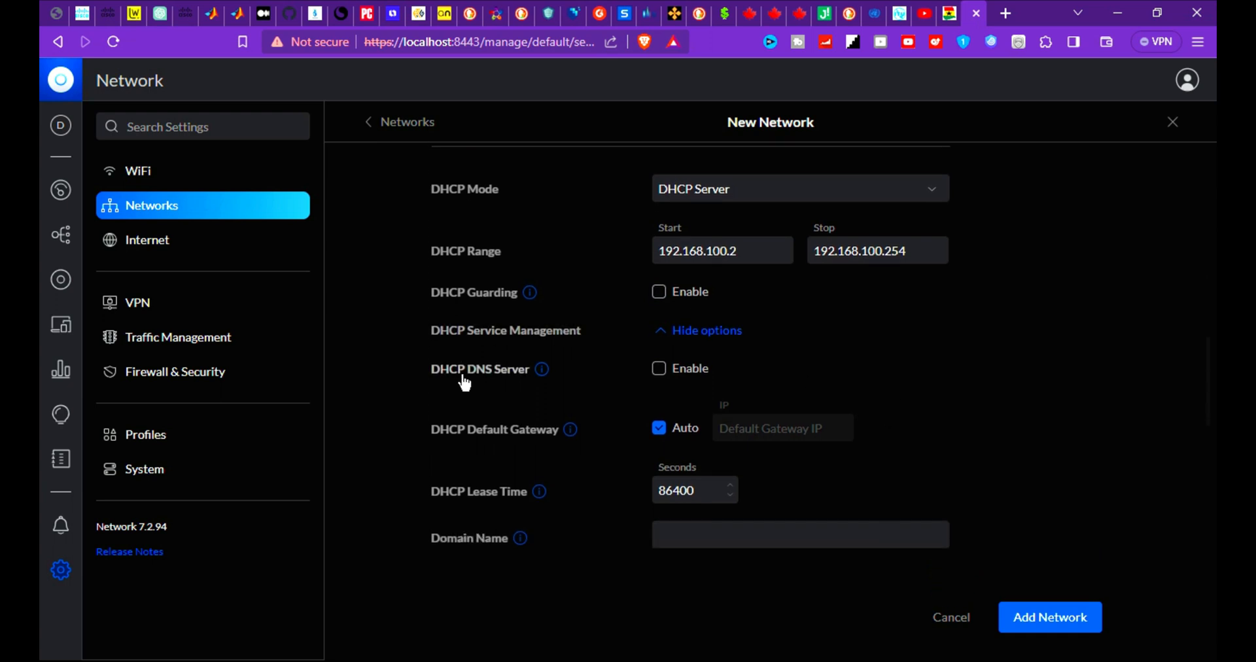
# Step: Review the explanations of the domain name, custom DHCP option, Option 43, NTP server, network boot and time offset settings
pyautogui.moveTo(544, 374)
pyautogui.scroll(-3, 1010, 456)
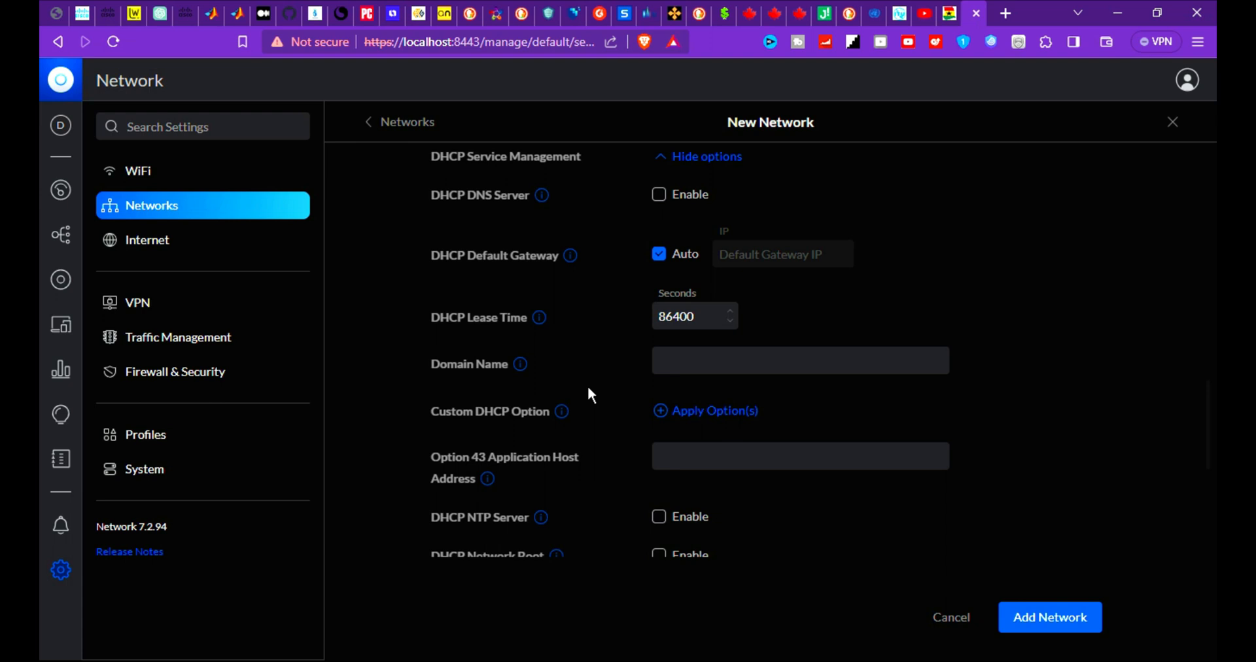
pyautogui.scroll(-1, 589, 393)
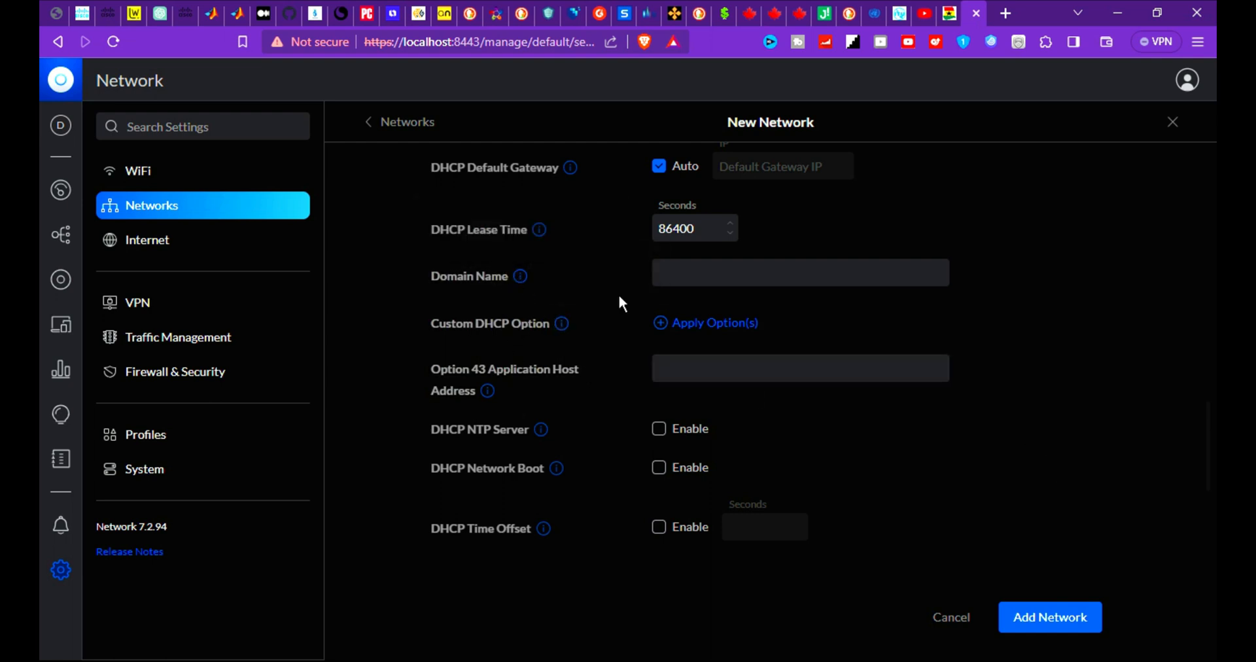
pyautogui.scroll(2, 619, 295)
pyautogui.moveTo(522, 403)
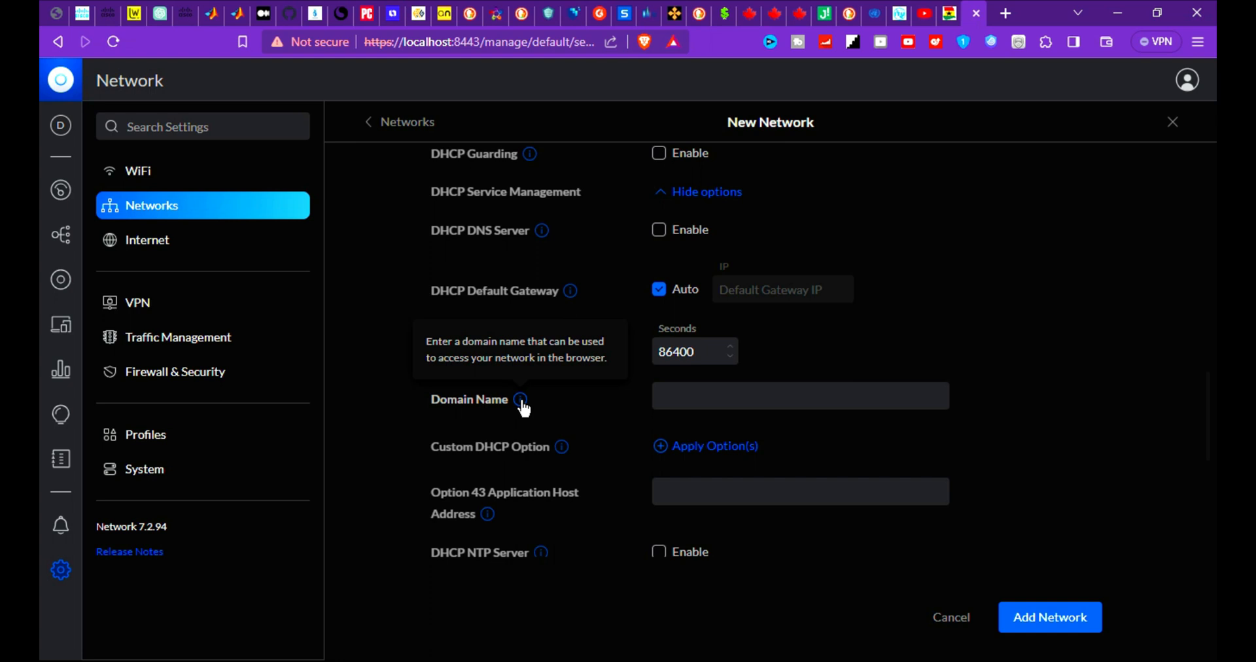
pyautogui.moveTo(566, 453)
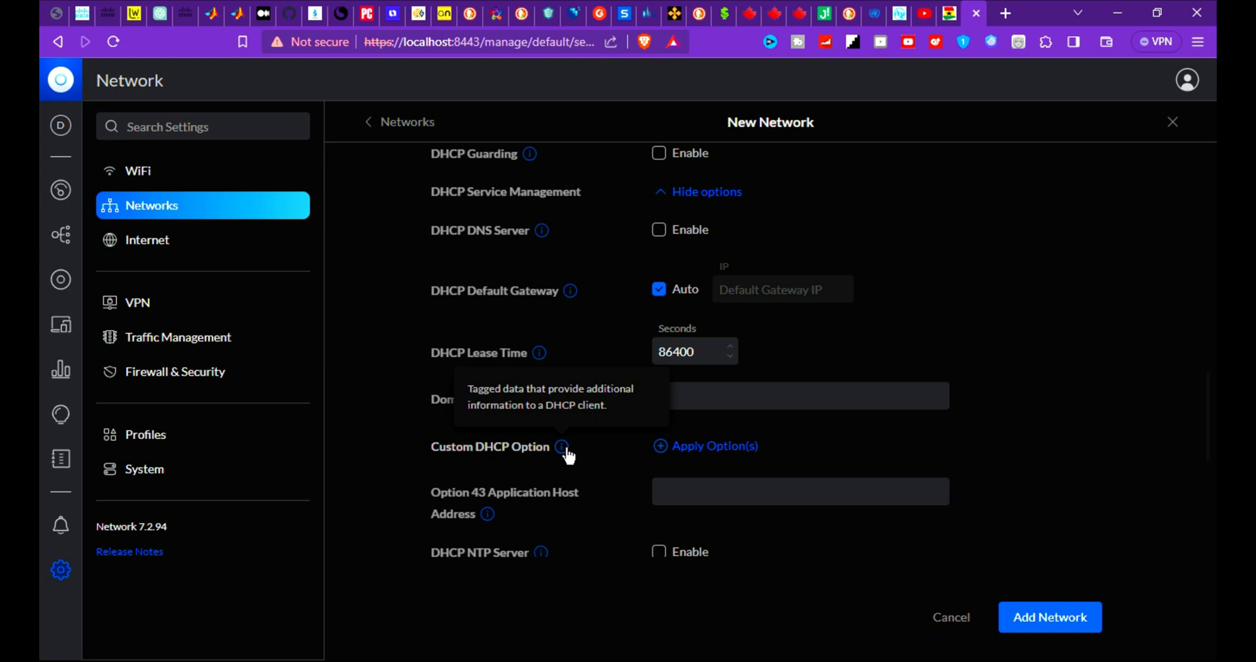
pyautogui.scroll(-2, 599, 500)
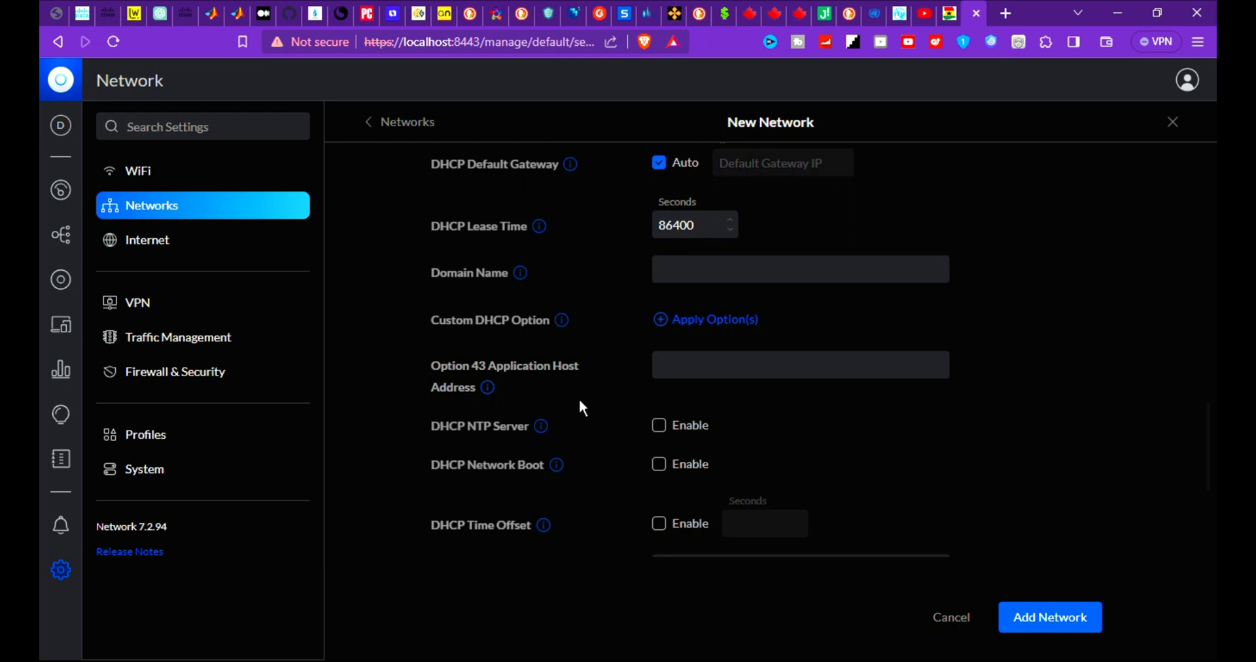
pyautogui.moveTo(487, 393)
pyautogui.moveTo(541, 430)
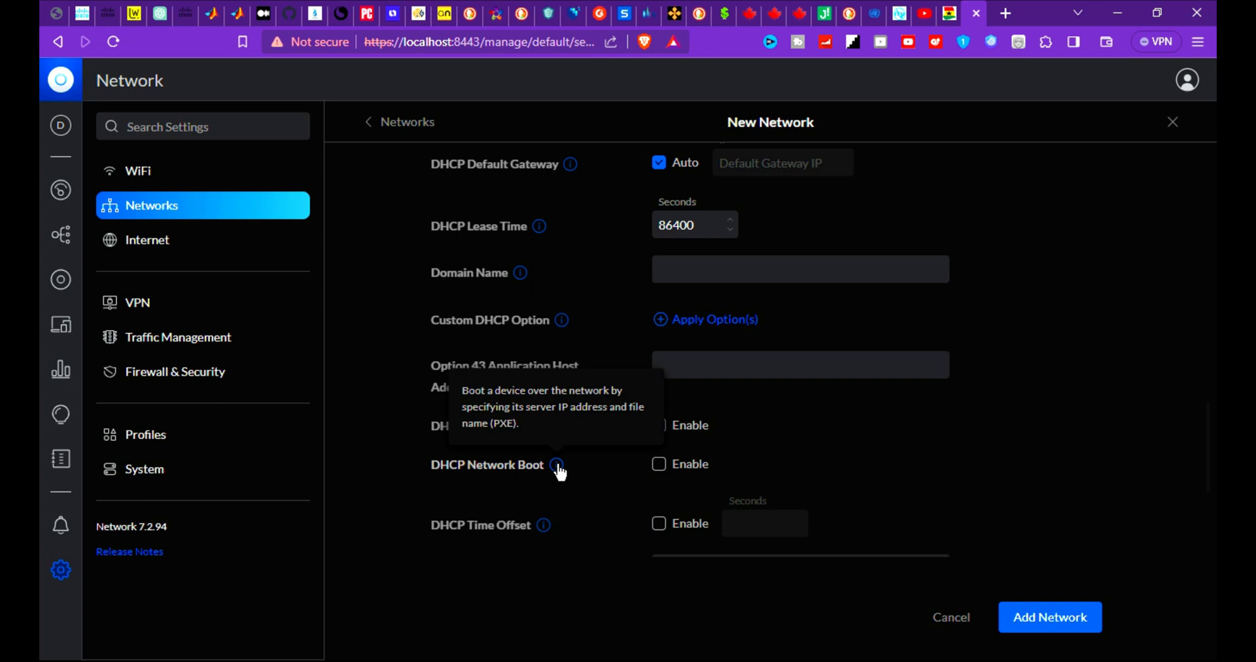
pyautogui.moveTo(547, 530)
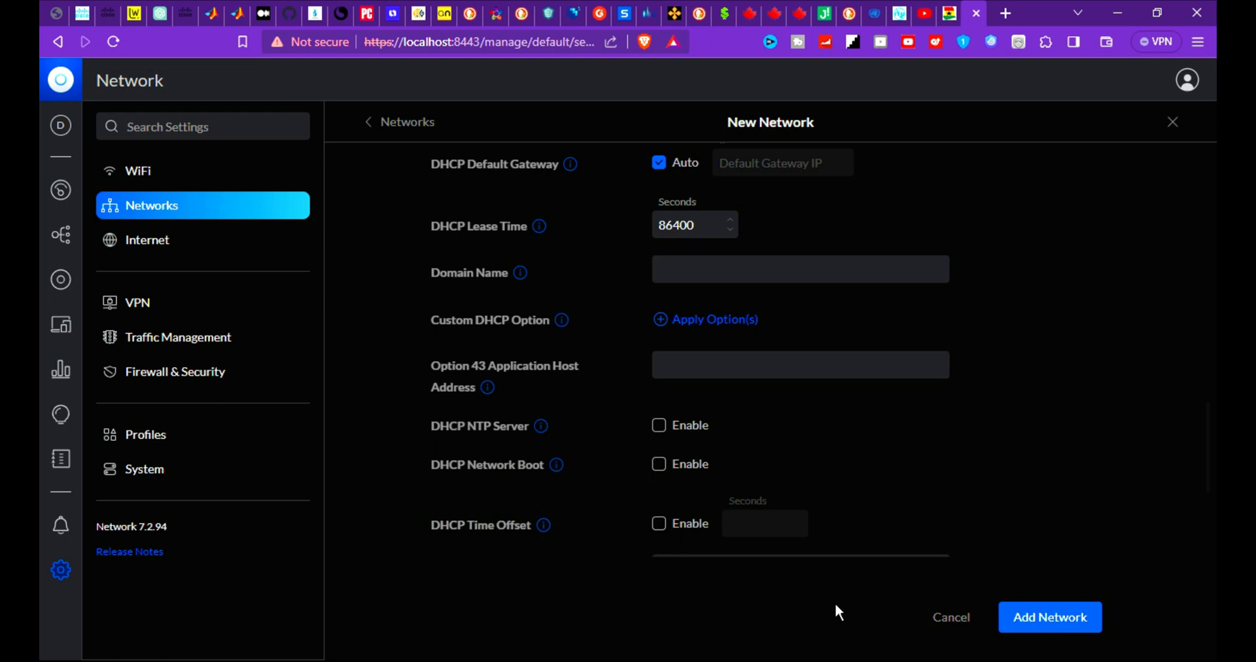
# Step: Try the Static and Prefix Delegation IPv6 interface types and their fields, and set the type back to None
pyautogui.scroll(-3, 843, 504)
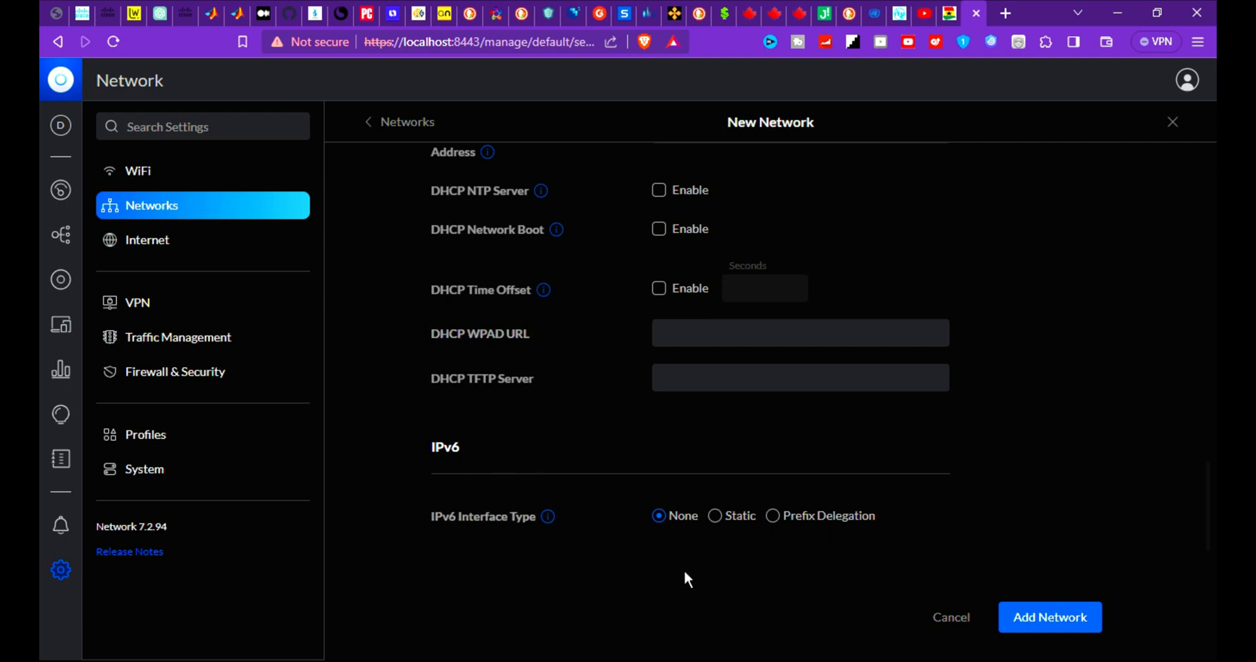
pyautogui.click(714, 519)
pyautogui.scroll(-3, 759, 513)
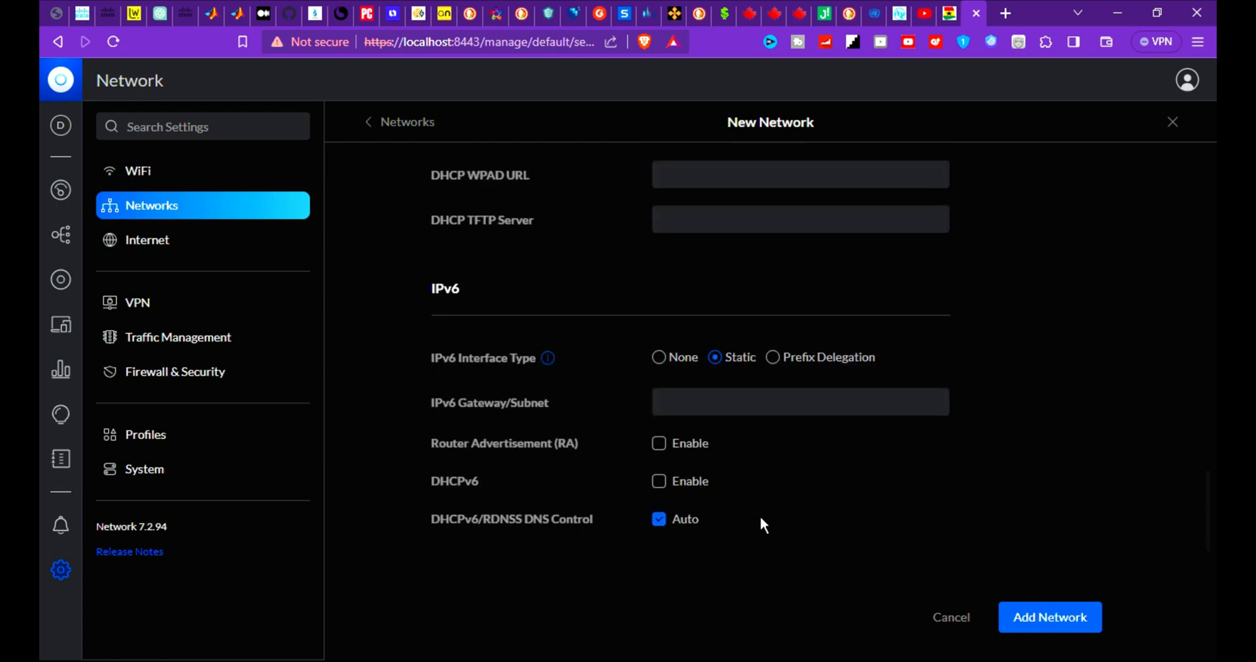
pyautogui.click(780, 369)
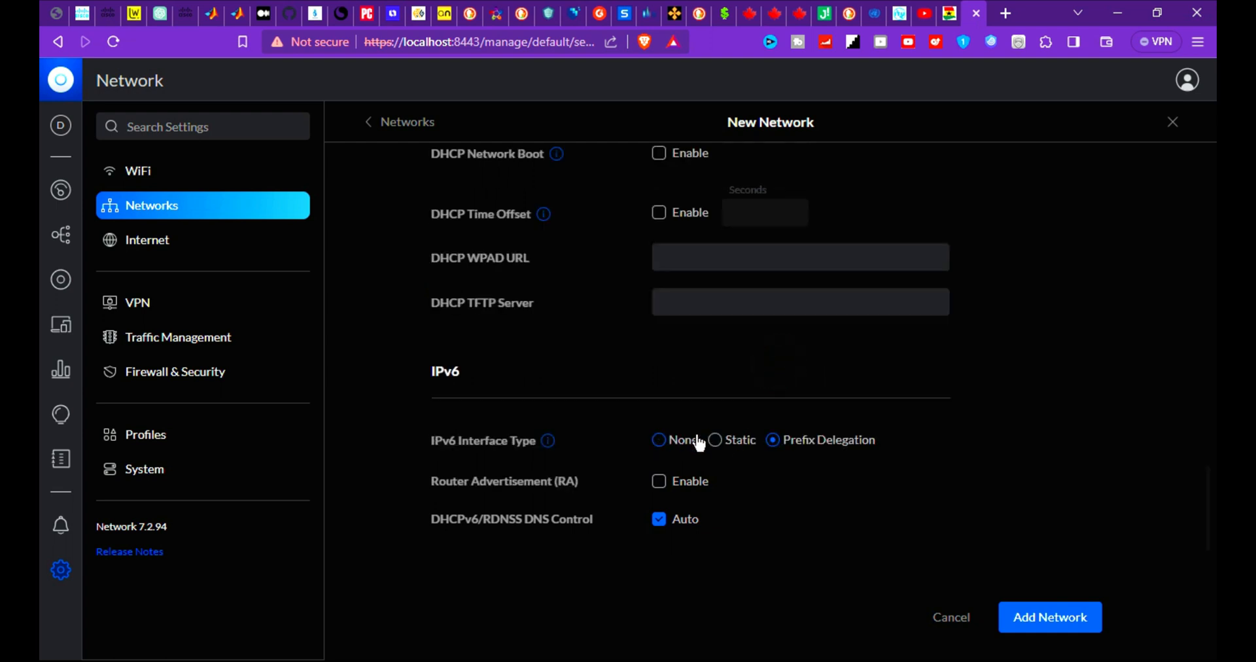
pyautogui.click(718, 442)
pyautogui.scroll(-1, 724, 465)
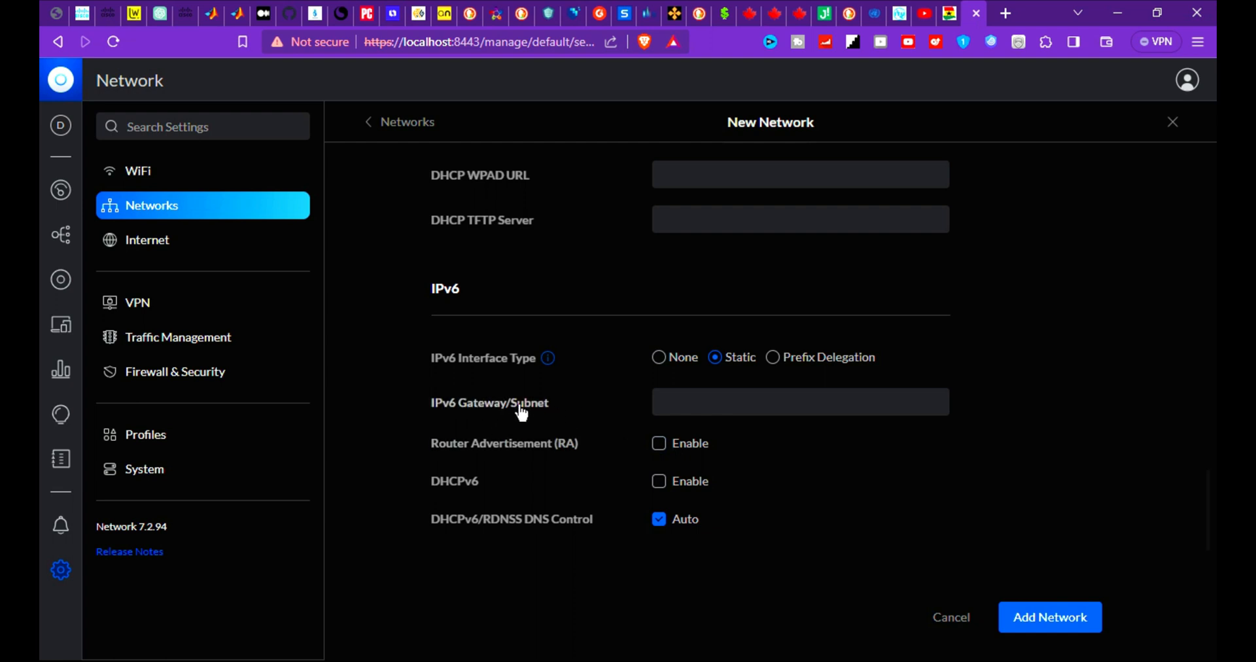
pyautogui.click(724, 410)
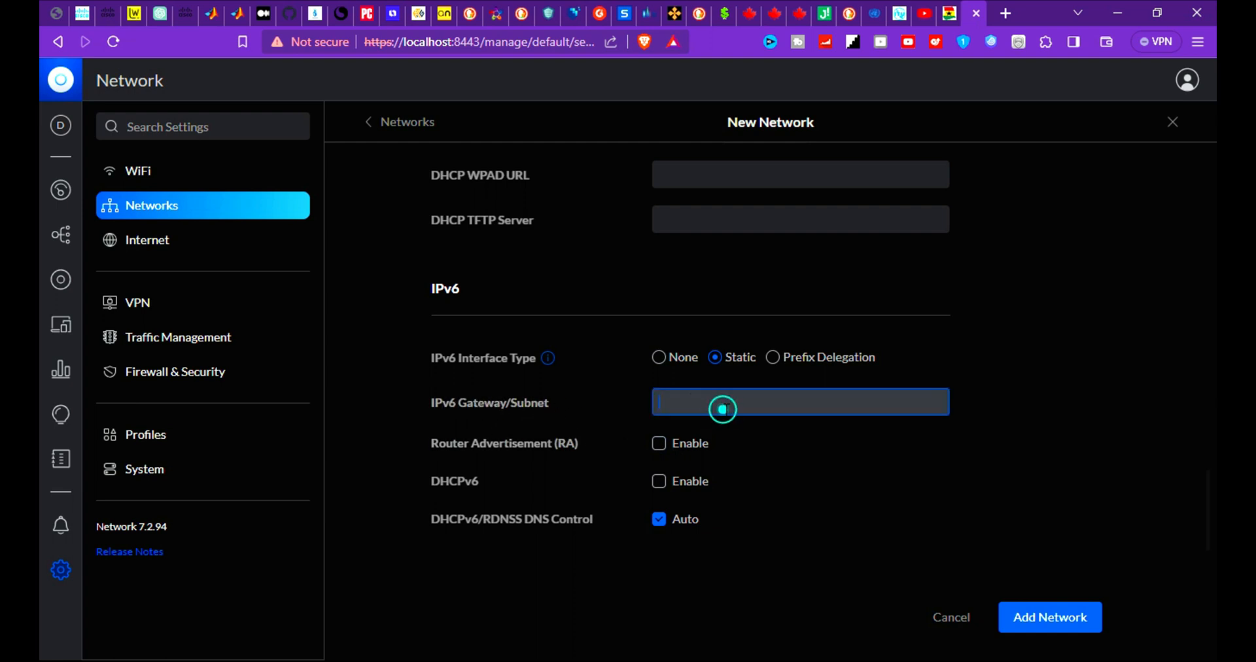
pyautogui.click(692, 402)
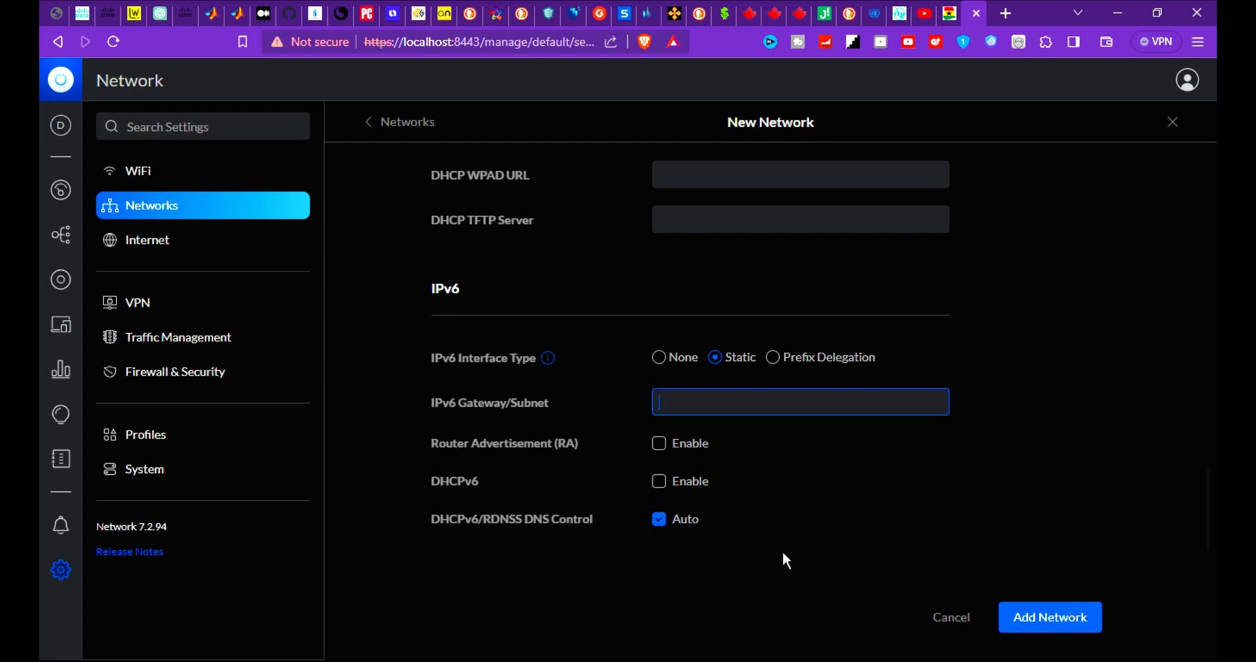
pyautogui.scroll(1, 785, 557)
pyautogui.click(655, 409)
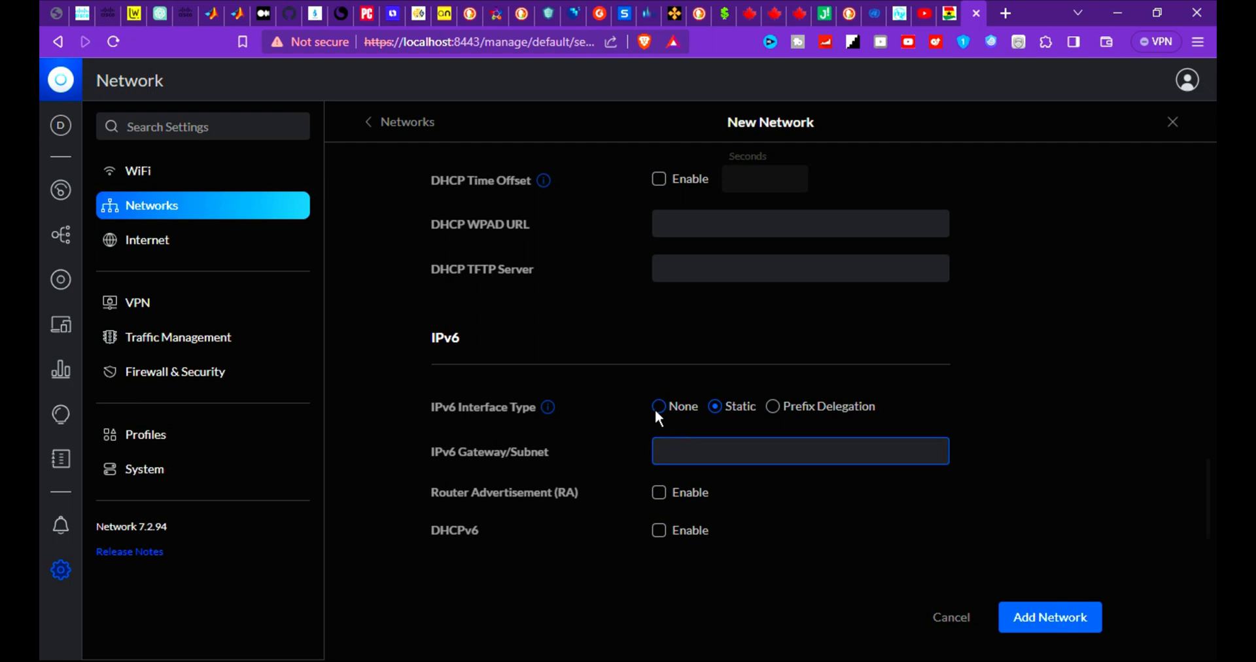
# Step: Switch the advanced configuration back to Auto and add the Owuubii network
pyautogui.scroll(5, 771, 485)
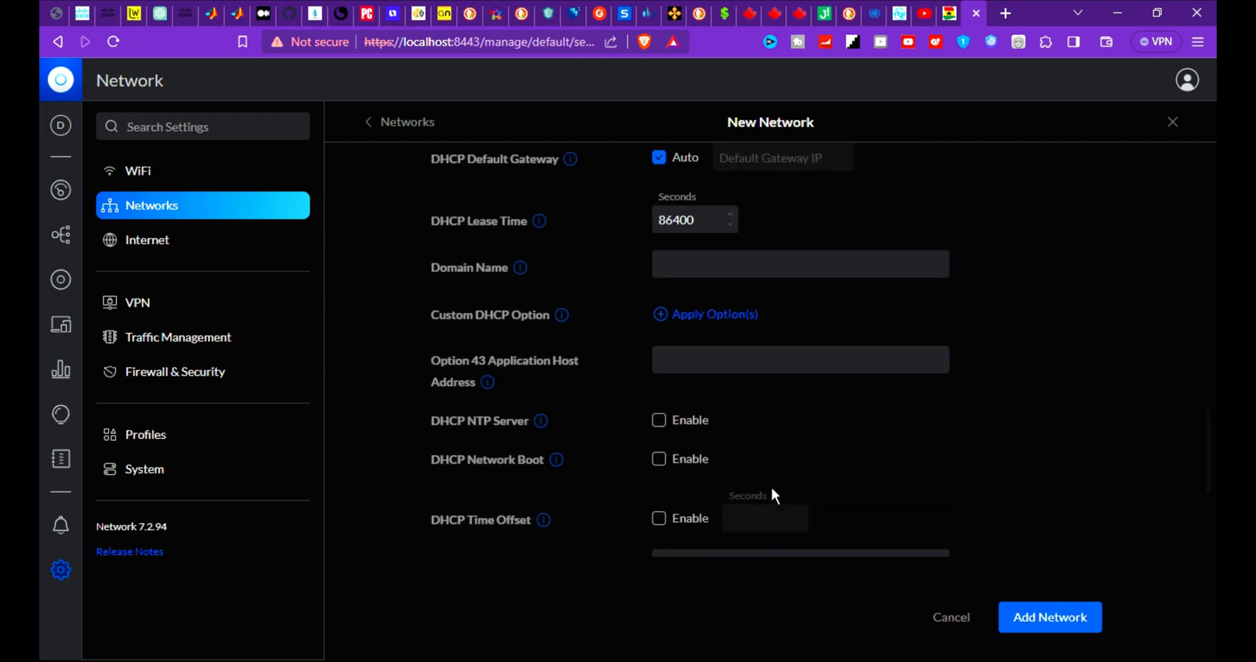
pyautogui.scroll(8, 771, 486)
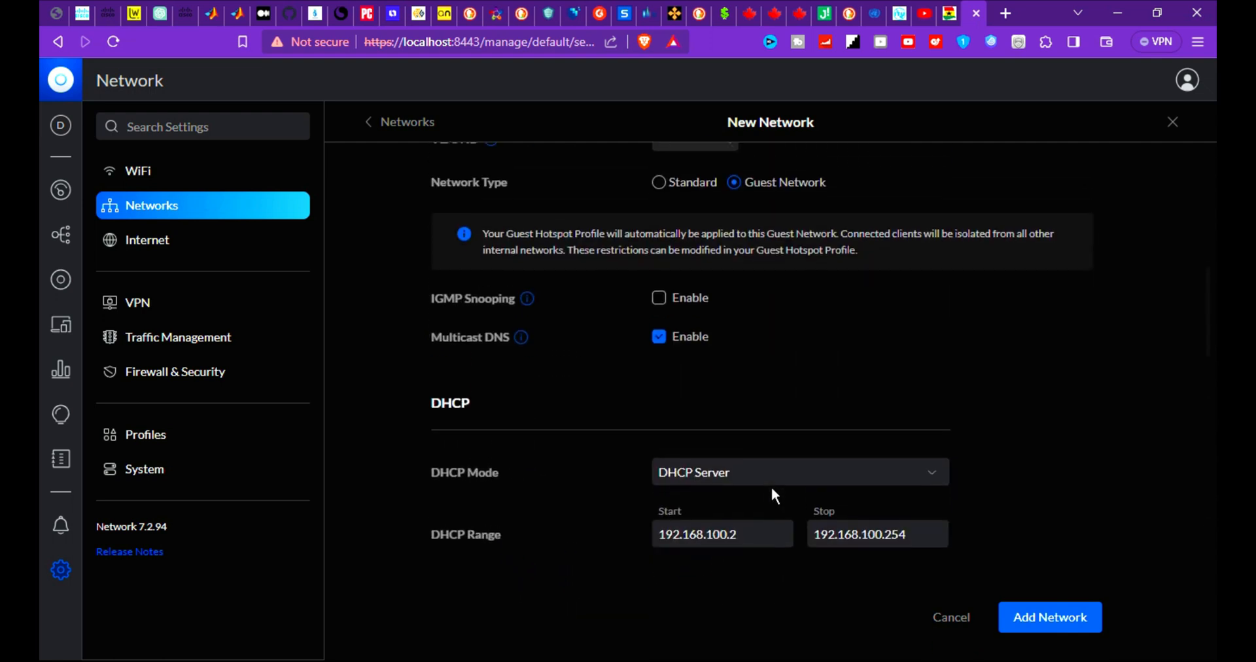
pyautogui.scroll(3, 772, 495)
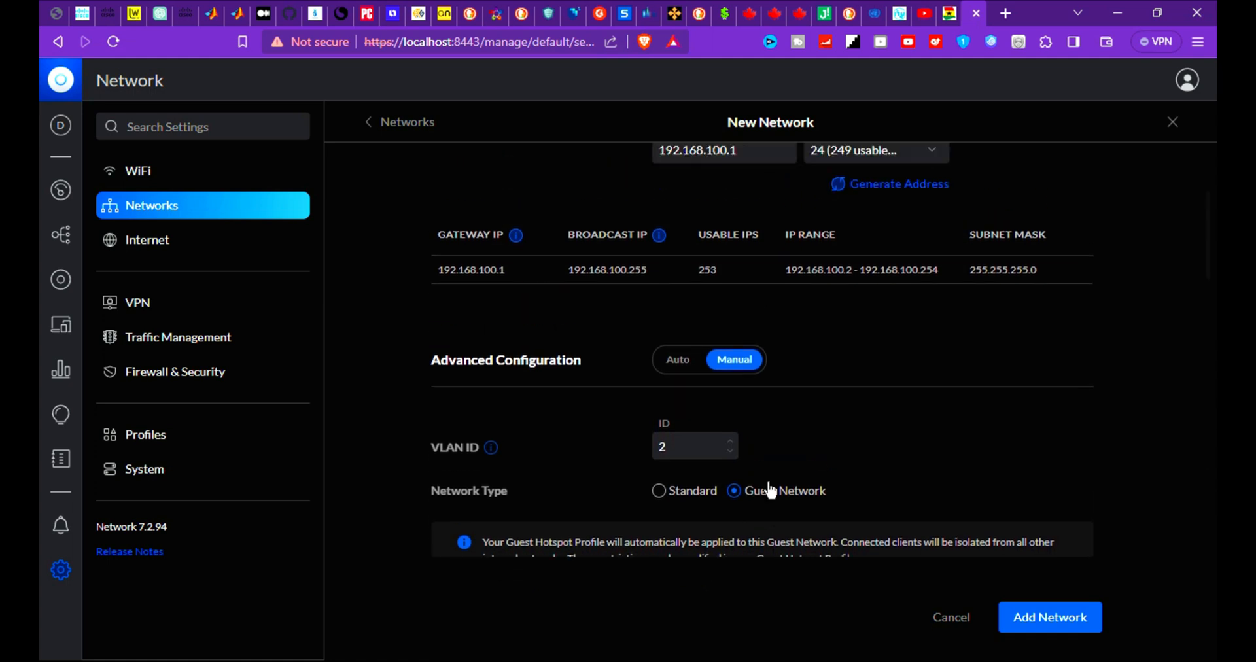
pyautogui.click(678, 359)
pyautogui.scroll(-1, 889, 442)
pyautogui.scroll(3, 888, 439)
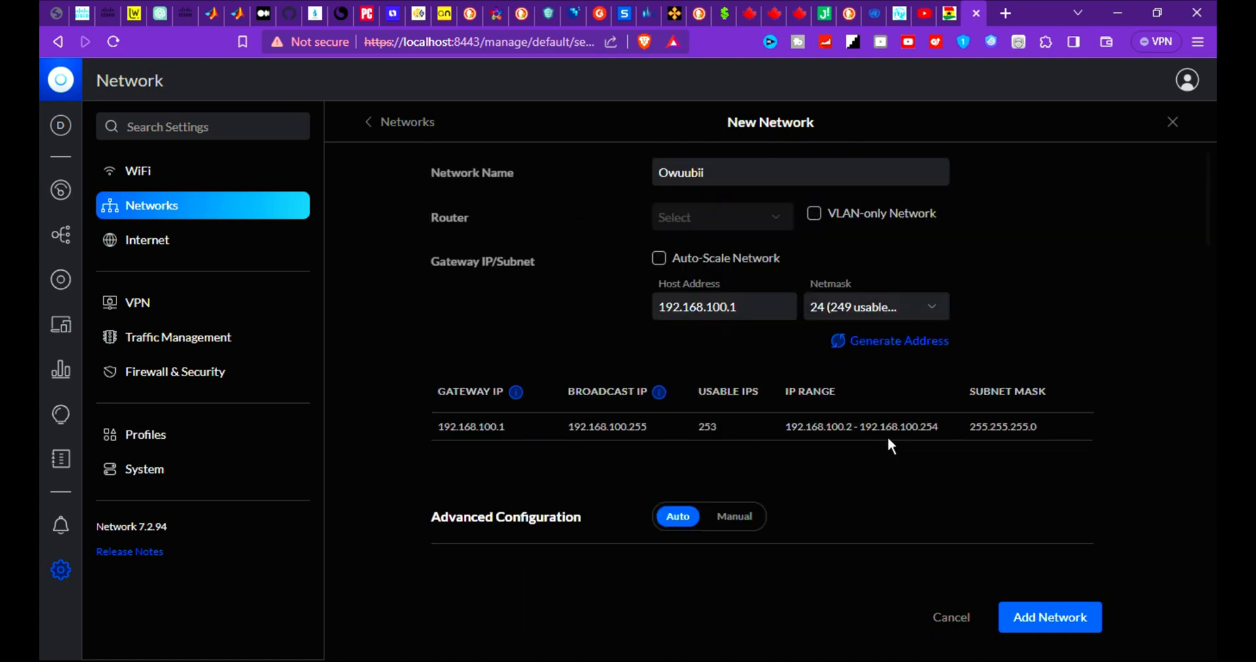
pyautogui.click(1055, 620)
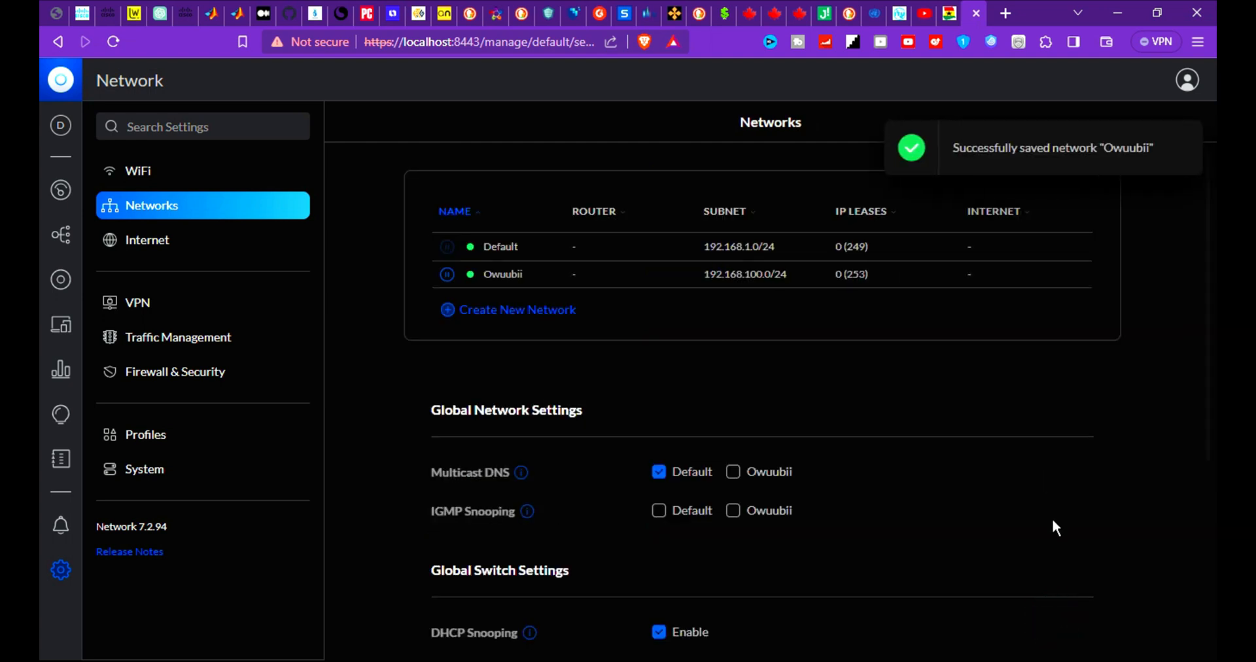
# Step: Enable Multicast DNS for the Owuubii network in the global network settings and apply the change
pyautogui.scroll(-1, 1053, 522)
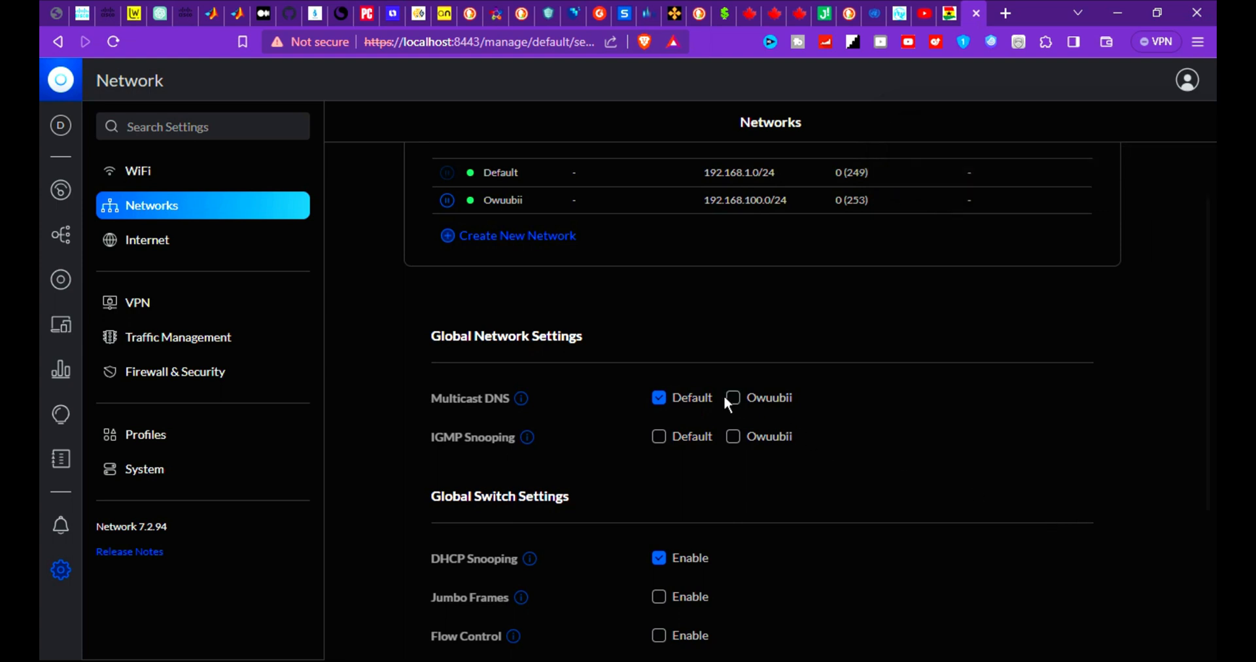
pyautogui.click(743, 404)
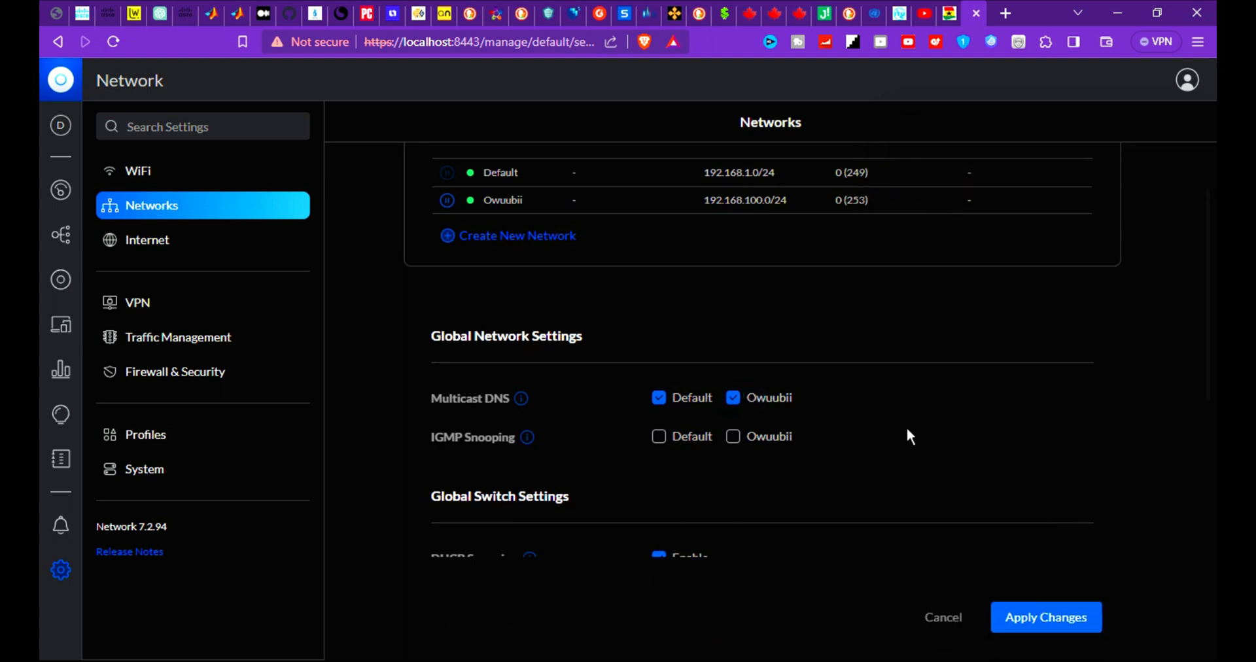
pyautogui.click(1031, 615)
# Step: Examine the explanations of Multicast DNS and the global switch settings, including DHCP Snooping, Jumbo Frames, Spanning Tree and 802.1X Control
pyautogui.scroll(-3, 1027, 477)
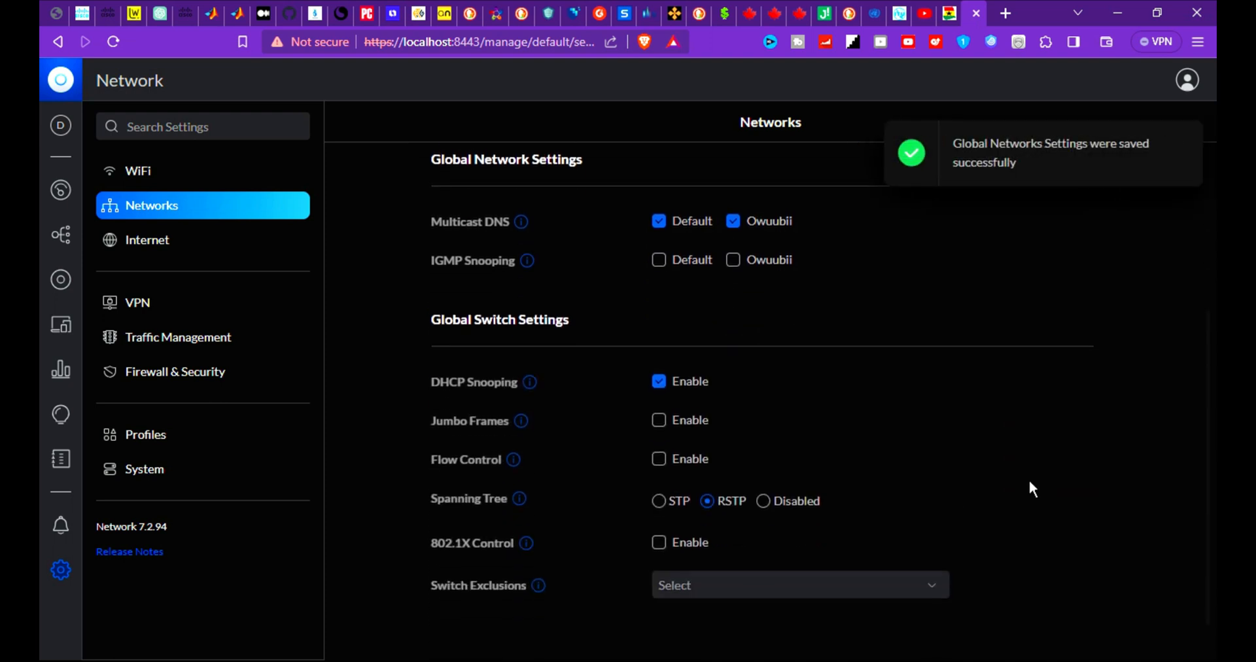
pyautogui.scroll(3, 1030, 483)
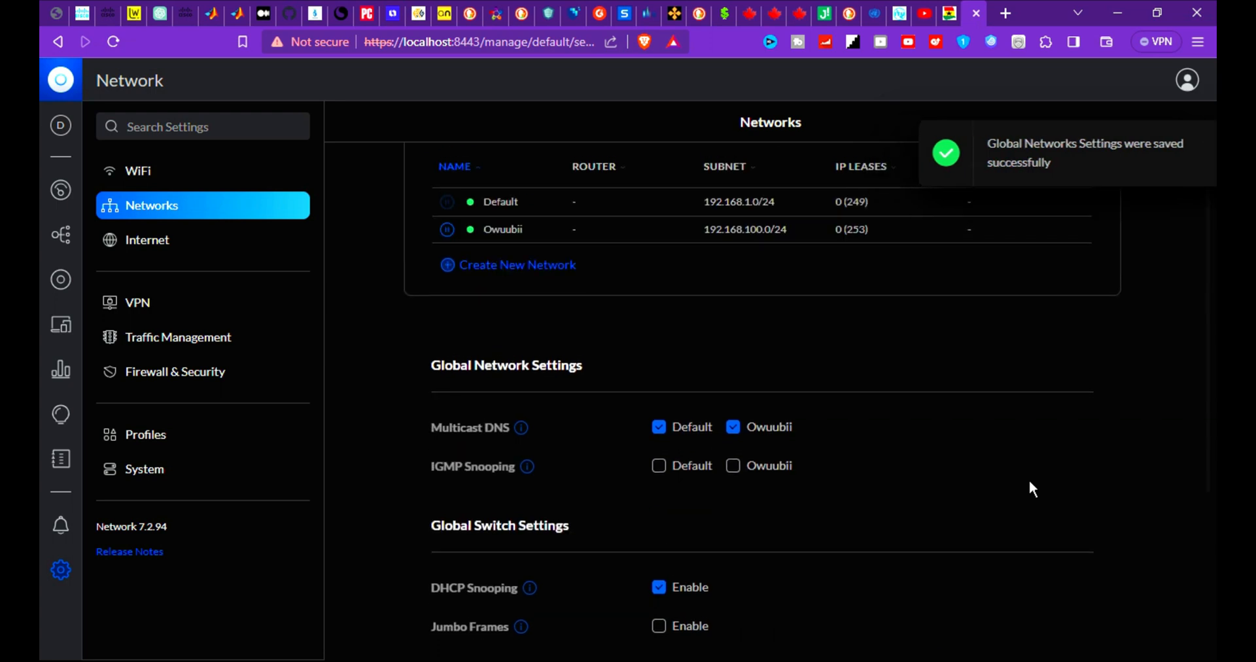
pyautogui.scroll(-2, 1031, 483)
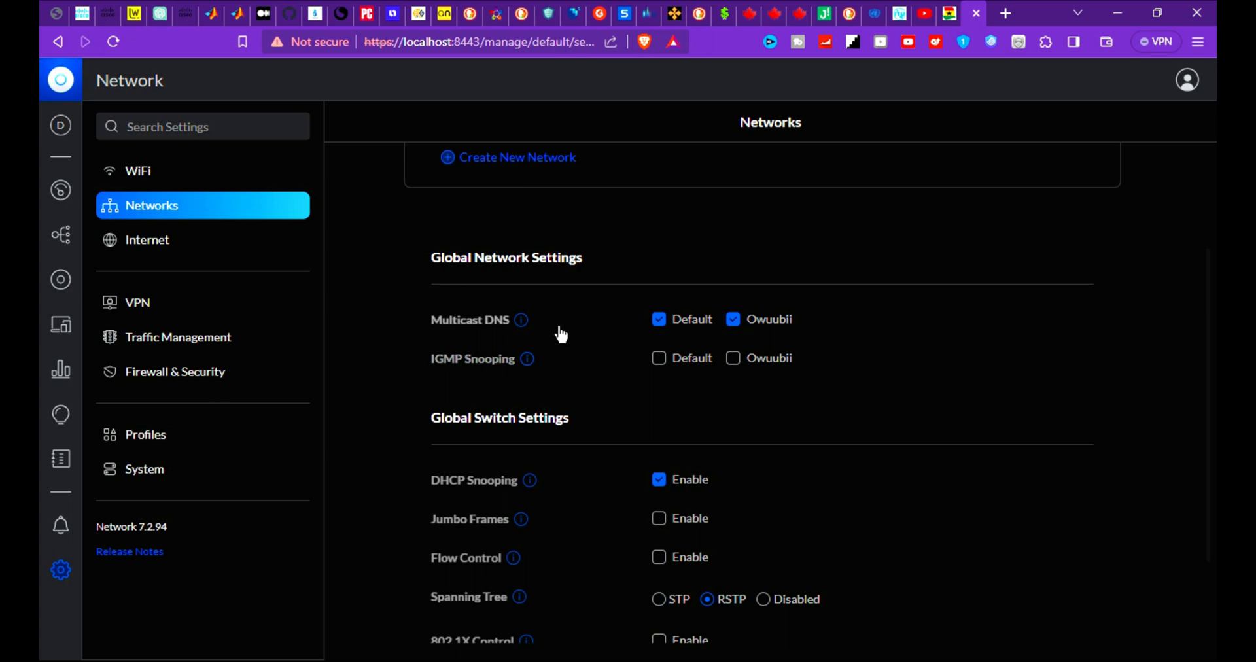
pyautogui.moveTo(526, 320)
pyautogui.scroll(-2, 925, 469)
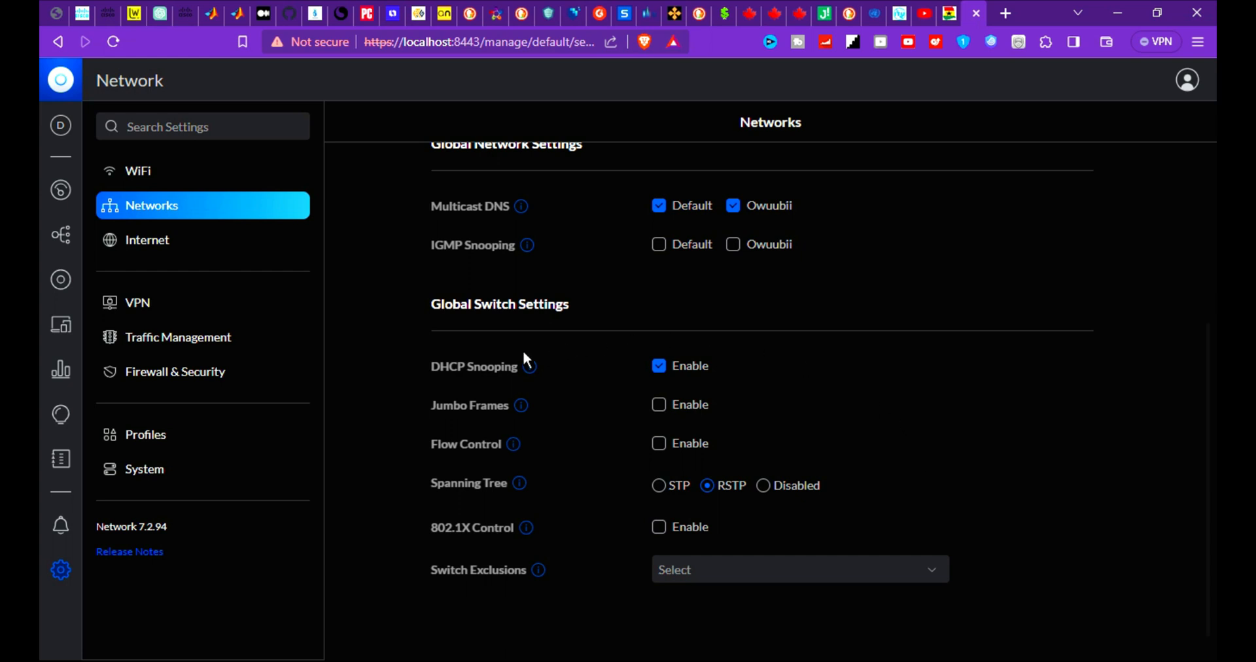
pyautogui.moveTo(530, 370)
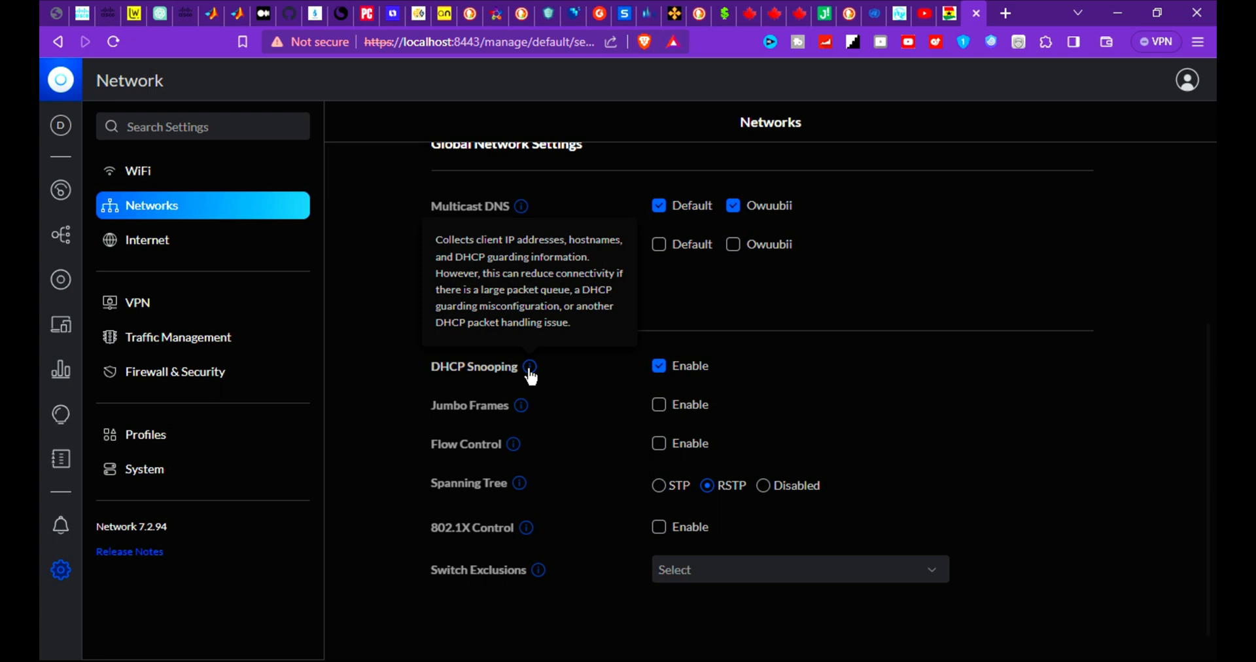
pyautogui.moveTo(516, 411)
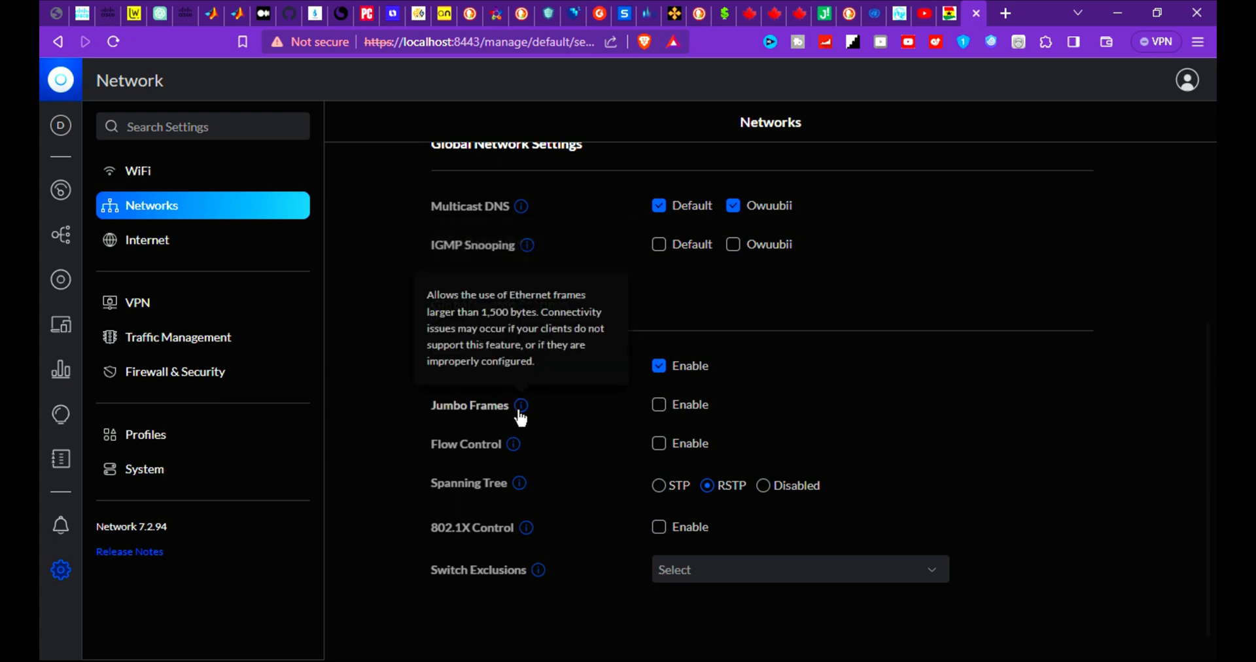
pyautogui.moveTo(521, 485)
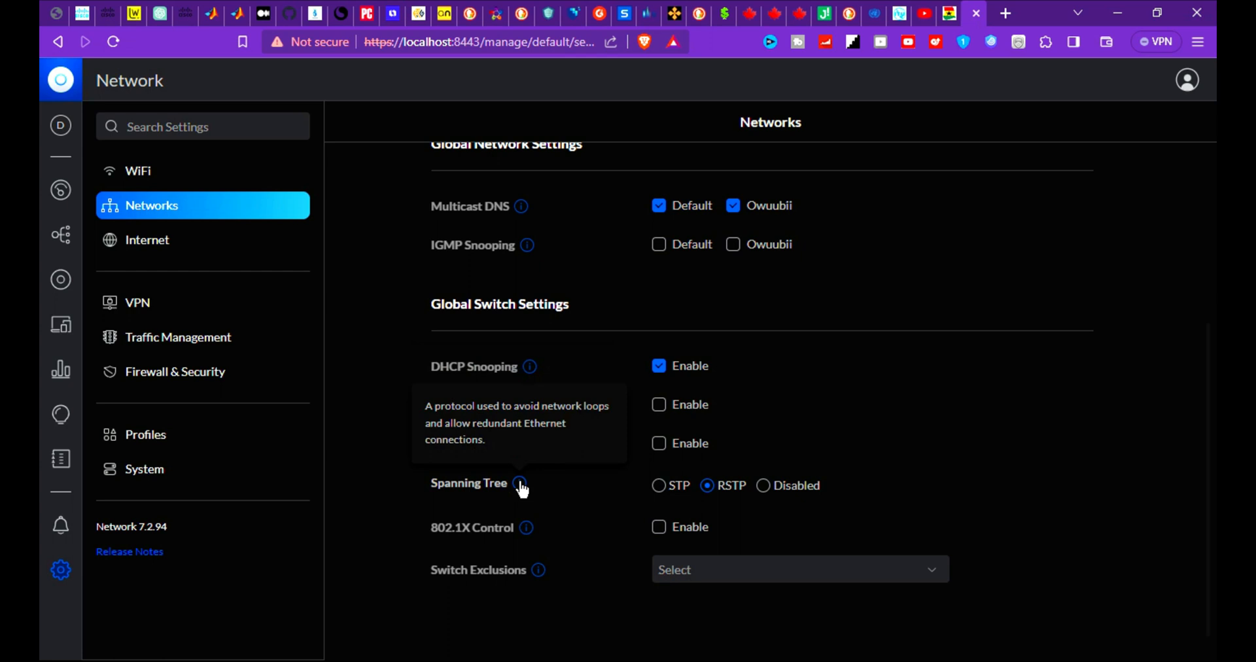
pyautogui.moveTo(525, 529)
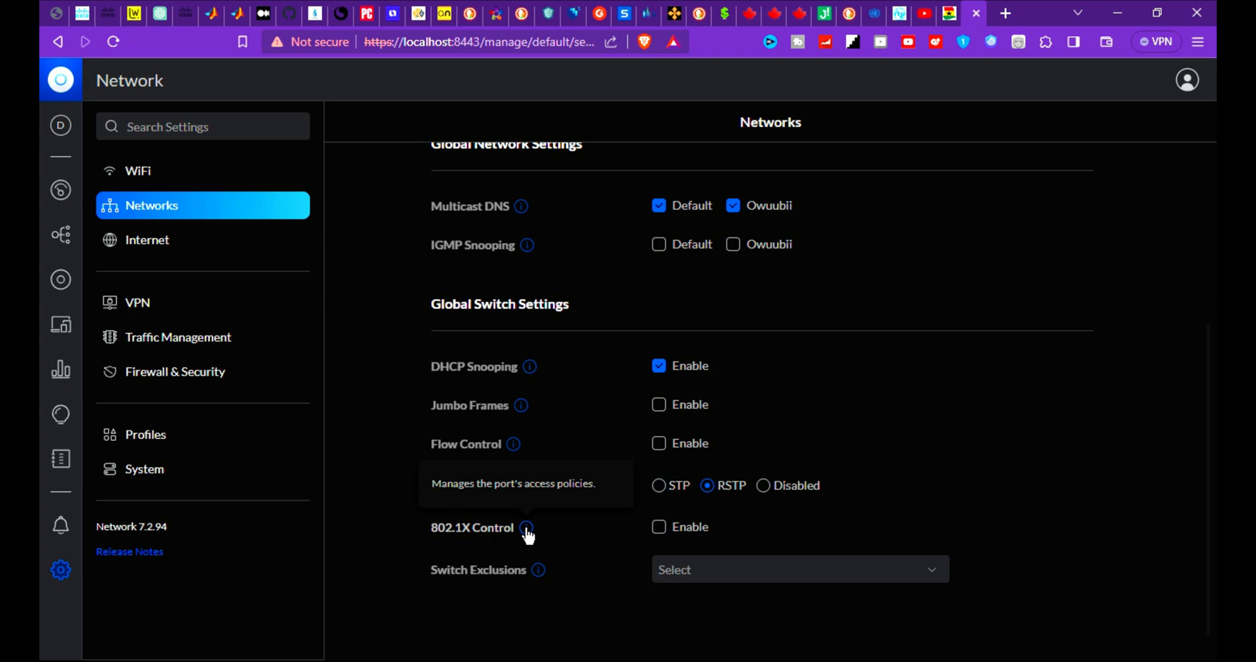
# Step: Try enabling 802.1X Control to inspect its RADIUS profile choices, and disable it again without applying
pyautogui.click(665, 533)
pyautogui.scroll(-3, 709, 561)
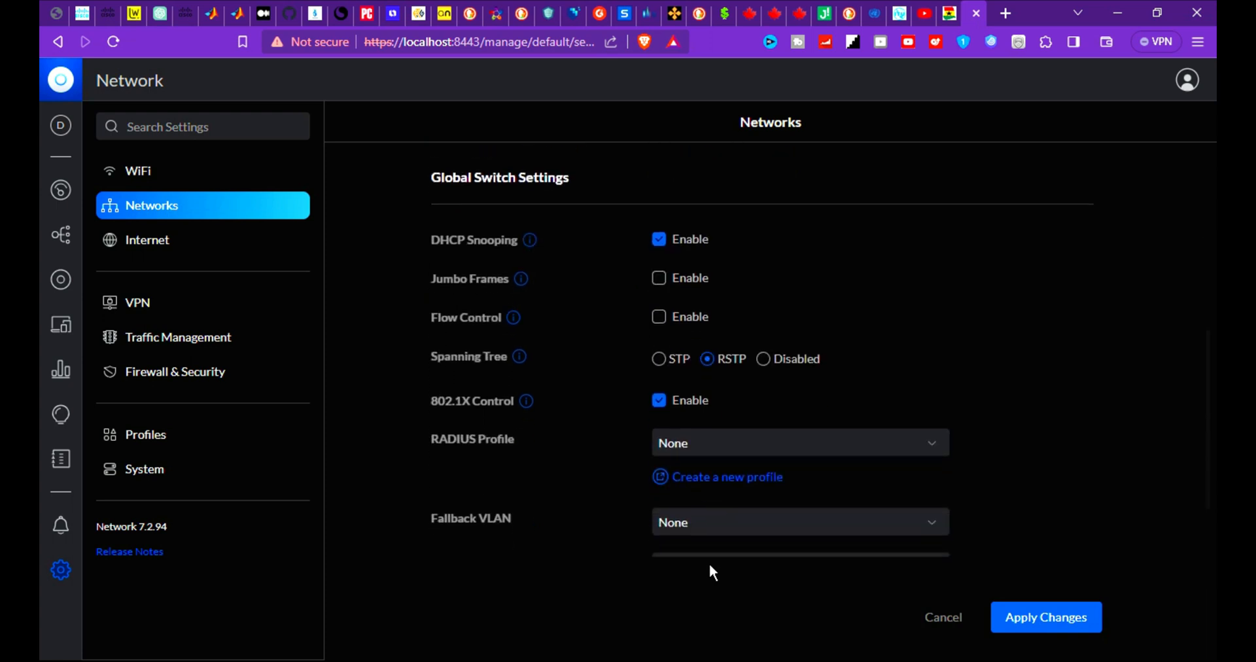
pyautogui.scroll(-1, 710, 565)
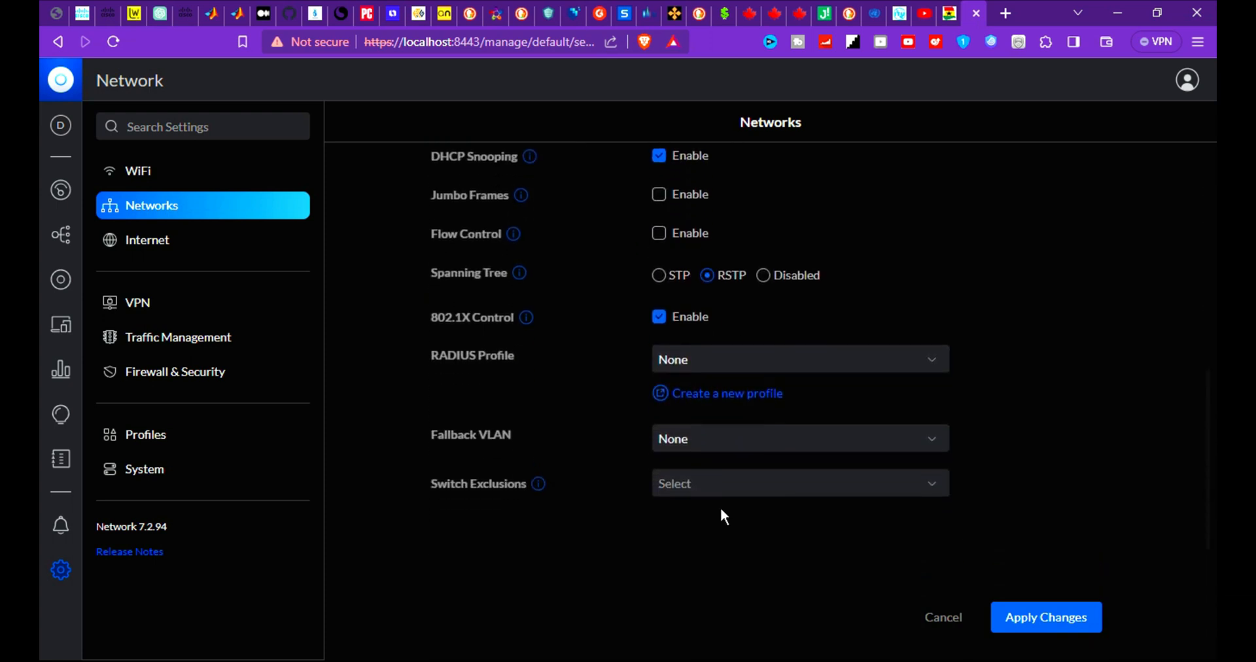
pyautogui.click(760, 361)
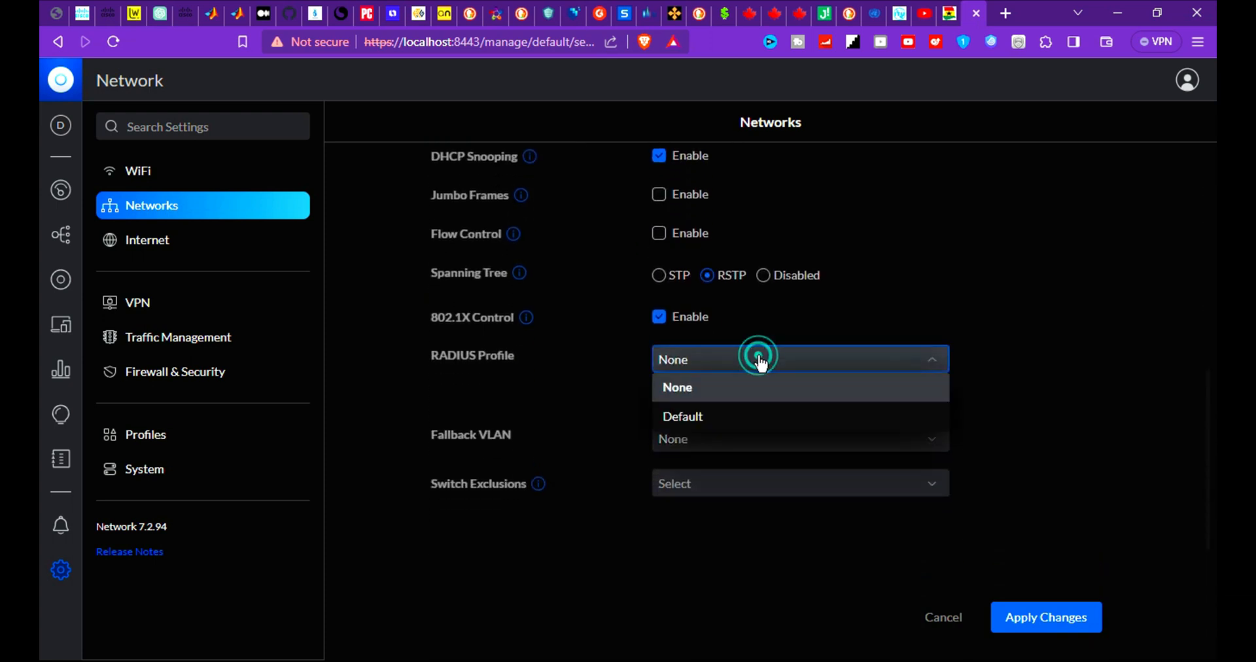
pyautogui.click(994, 367)
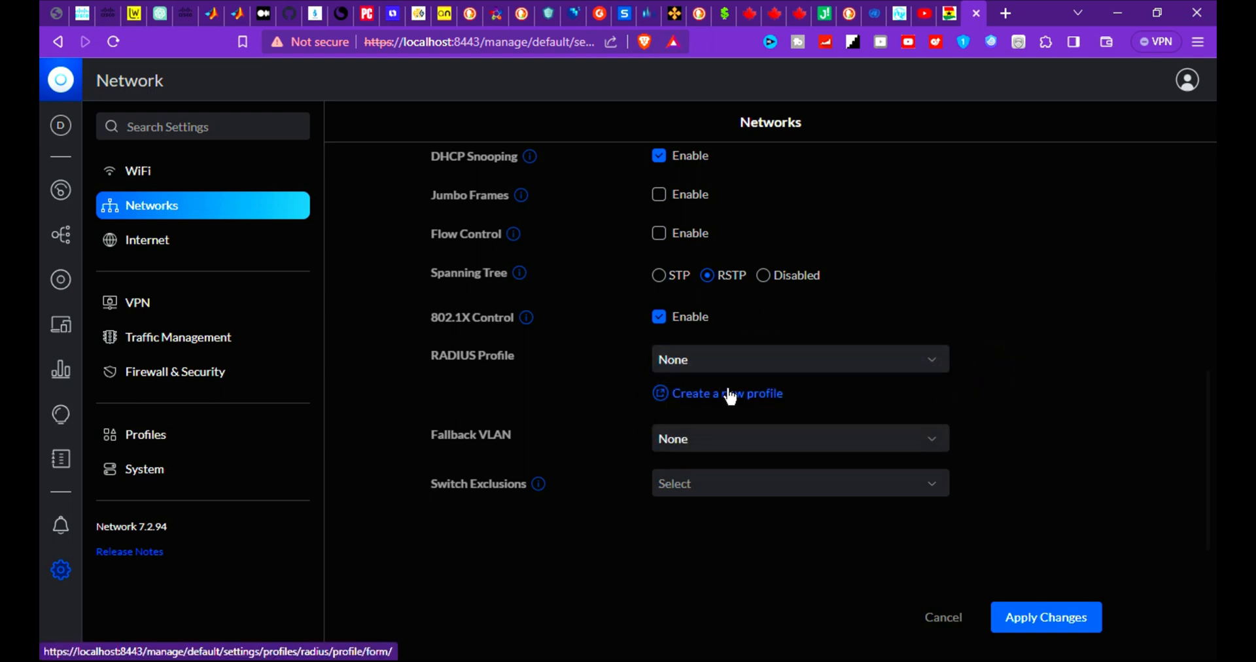
pyautogui.click(660, 318)
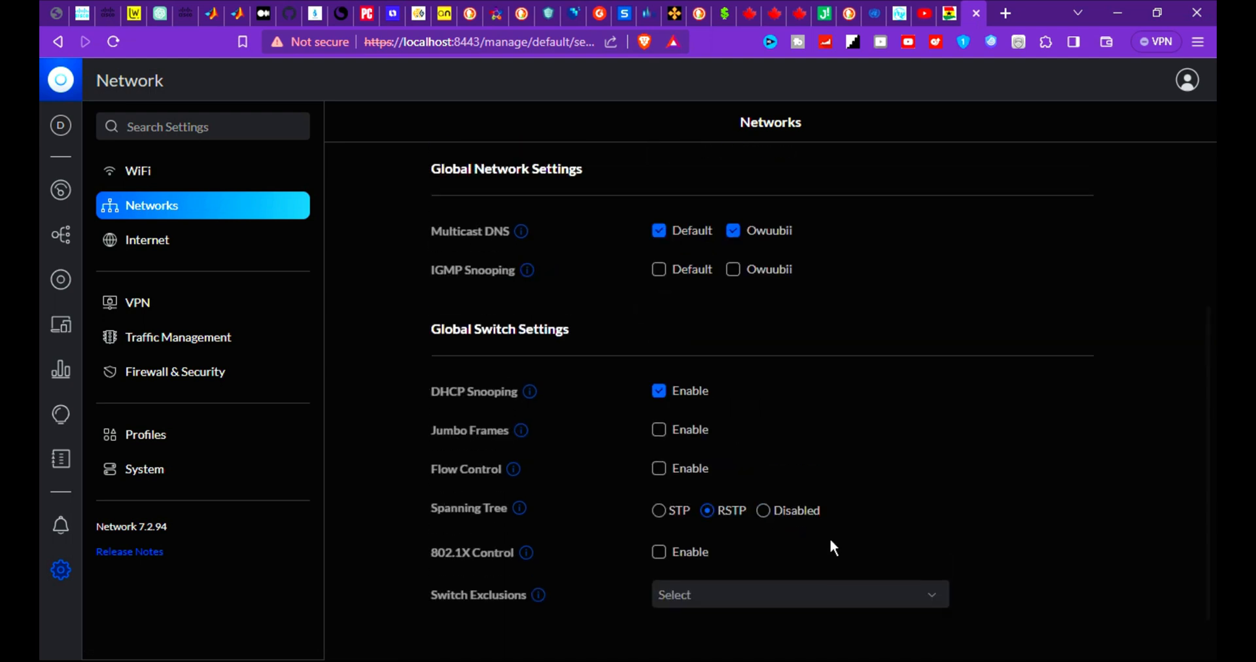
pyautogui.scroll(4, 832, 546)
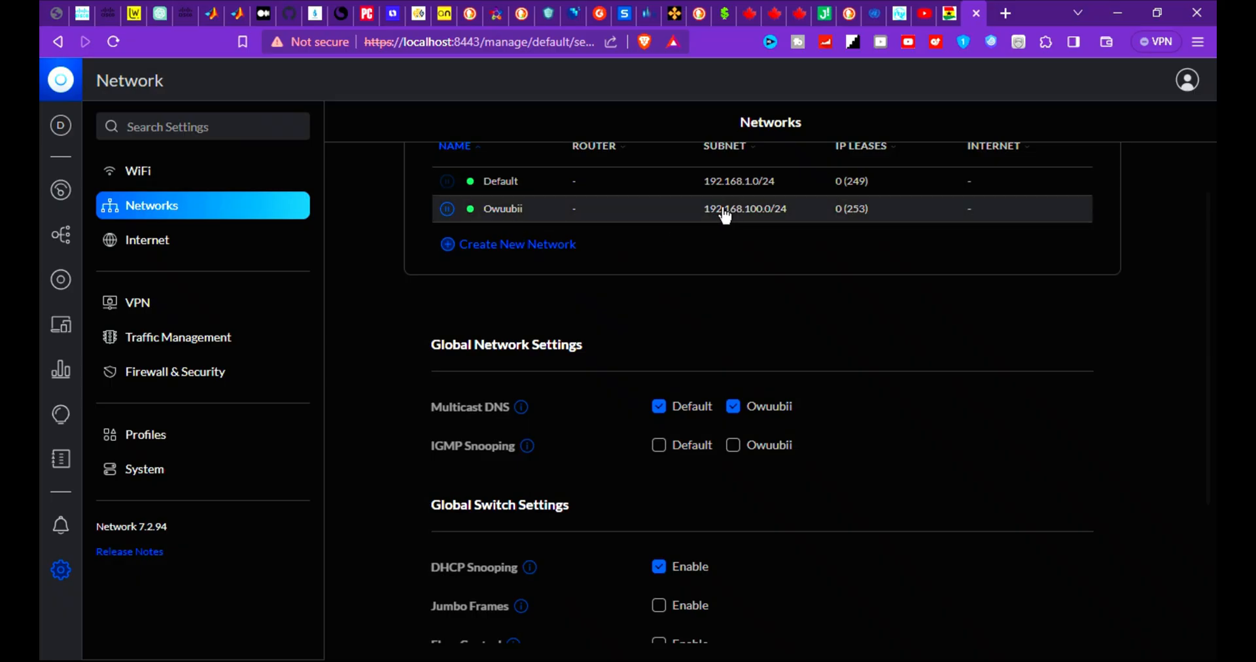
# Step: Review the full settings of the Owuubii network and return to the network list without changing anything
pyautogui.click(725, 209)
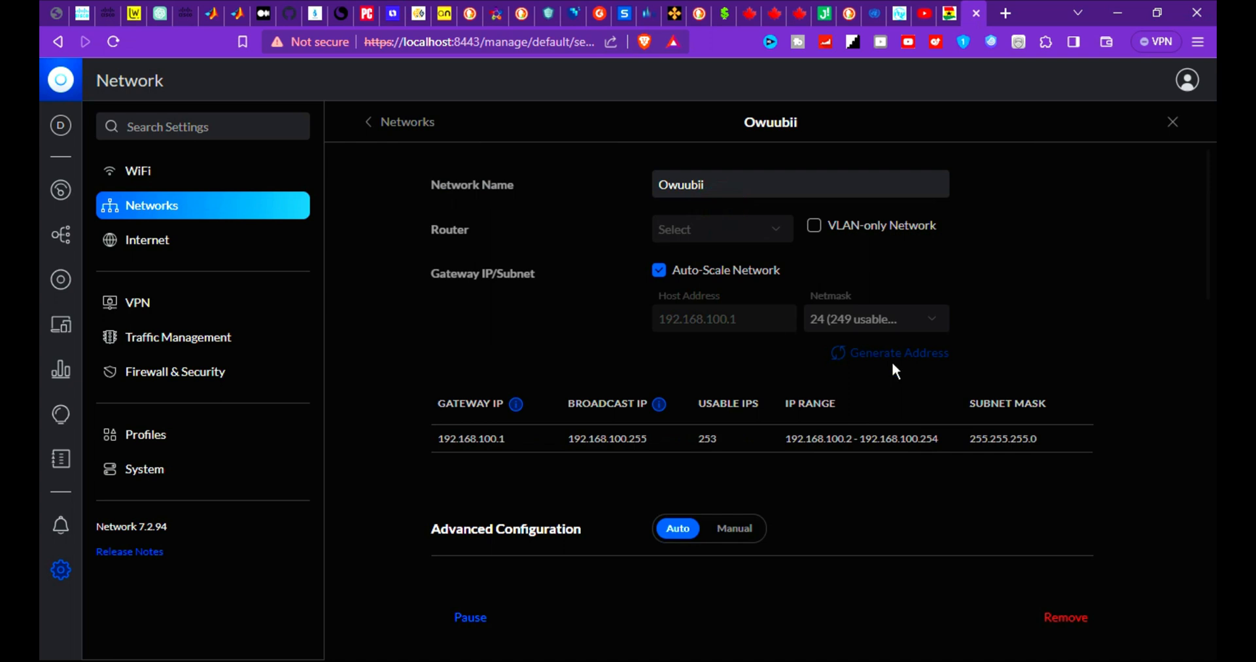
pyautogui.scroll(-10, 1042, 380)
pyautogui.scroll(10, 1042, 379)
pyautogui.click(370, 123)
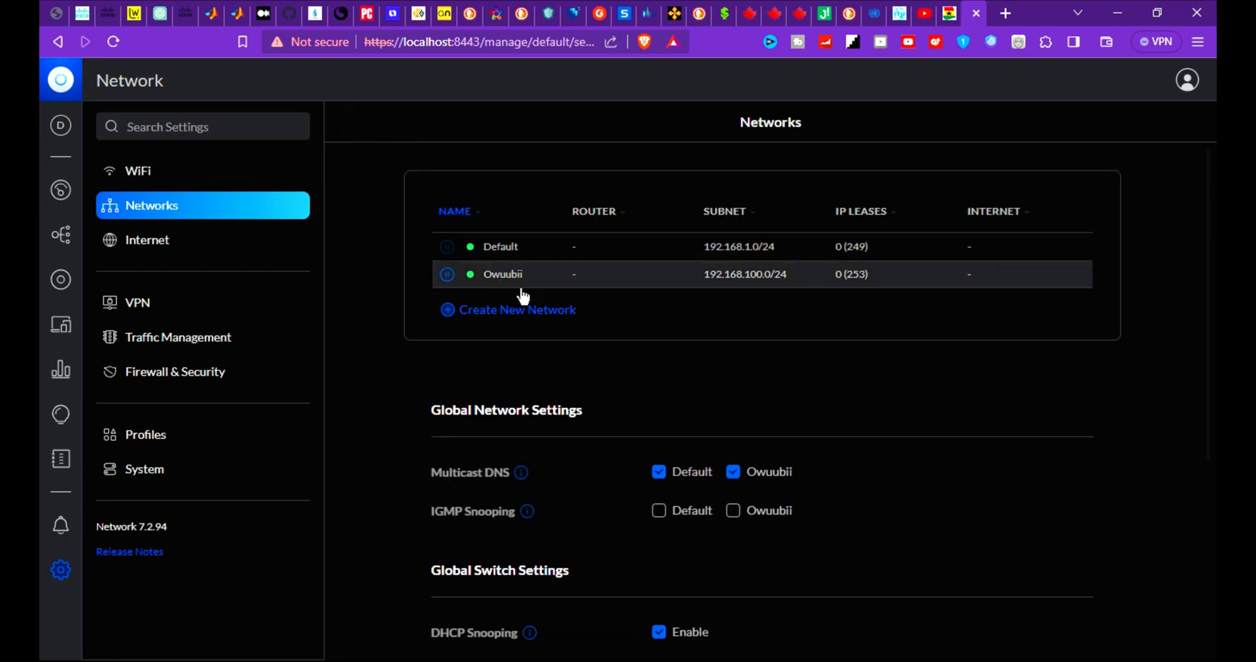
# Step: Pause the Owuubii network from the network list, confirm the pause, and resume the network
pyautogui.click(447, 275)
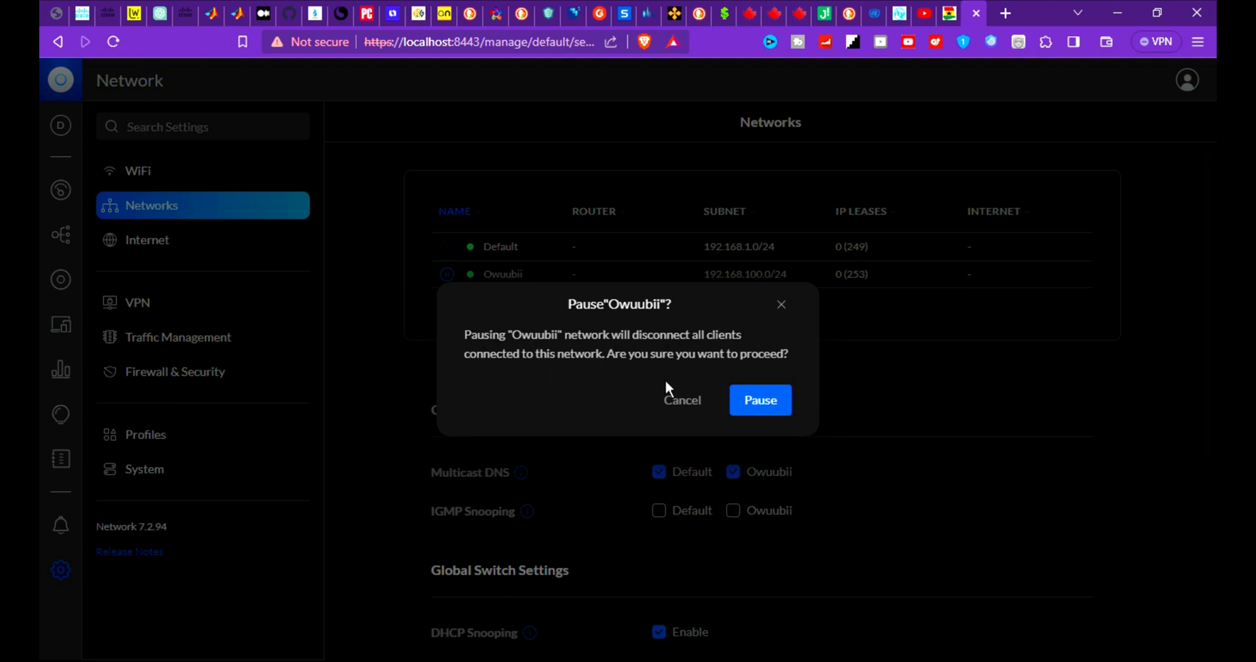
pyautogui.click(754, 400)
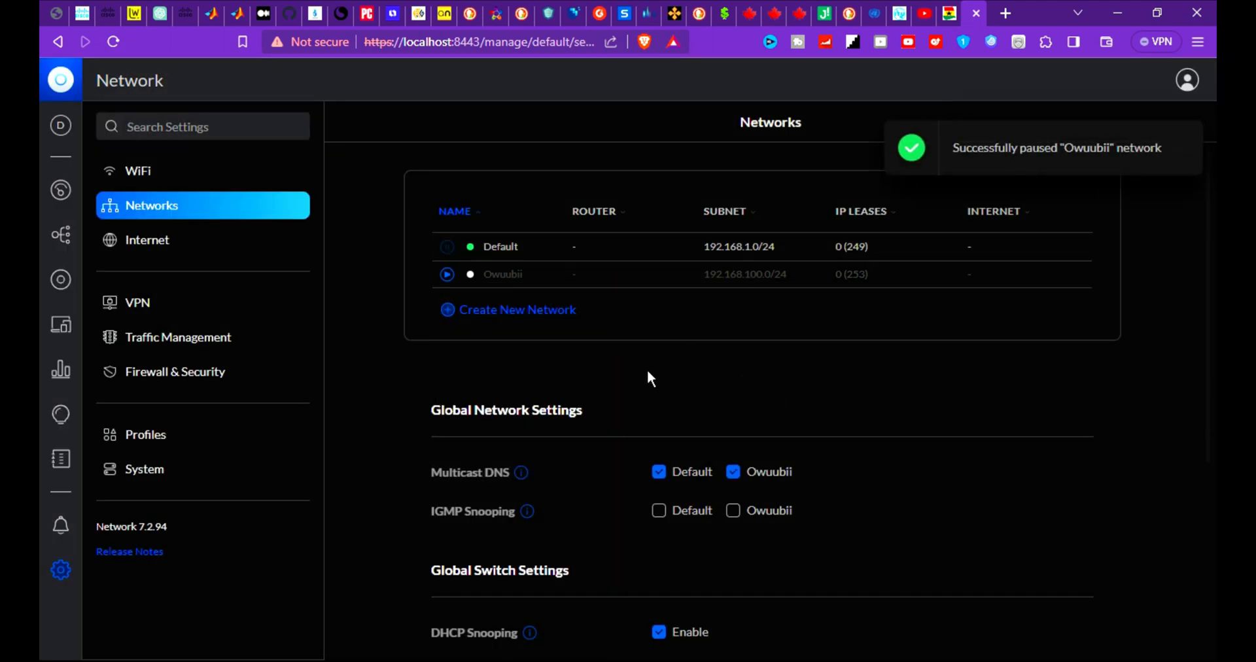
pyautogui.click(473, 239)
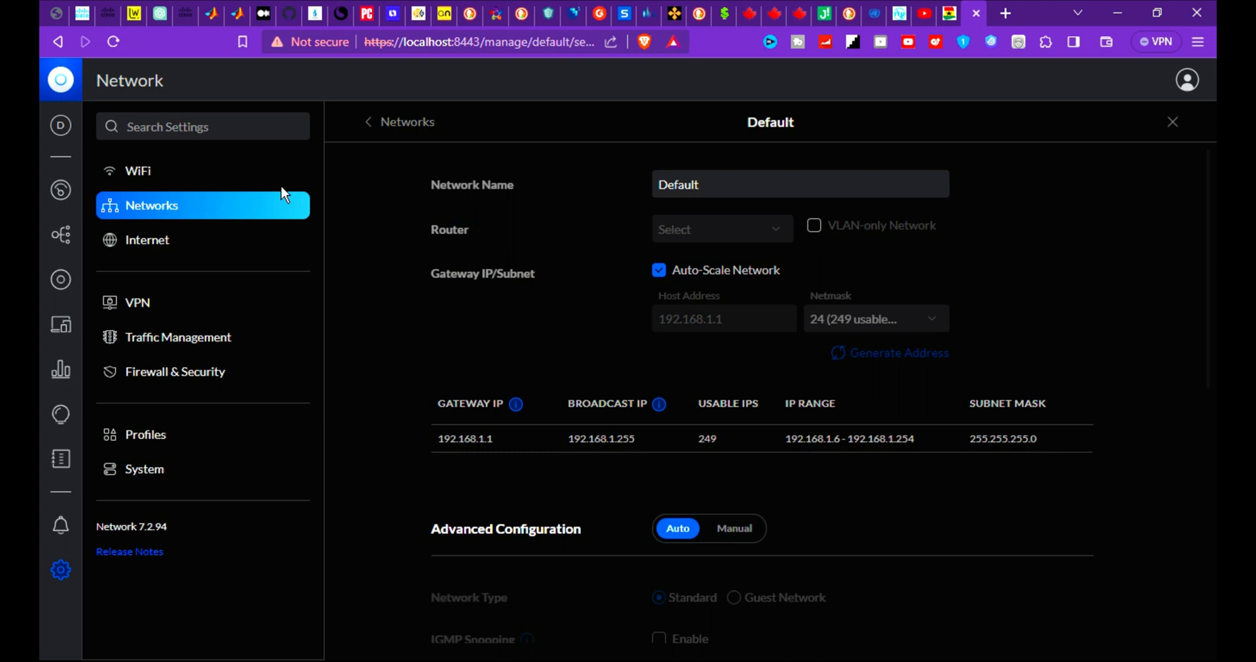
pyautogui.click(149, 208)
pyautogui.click(448, 277)
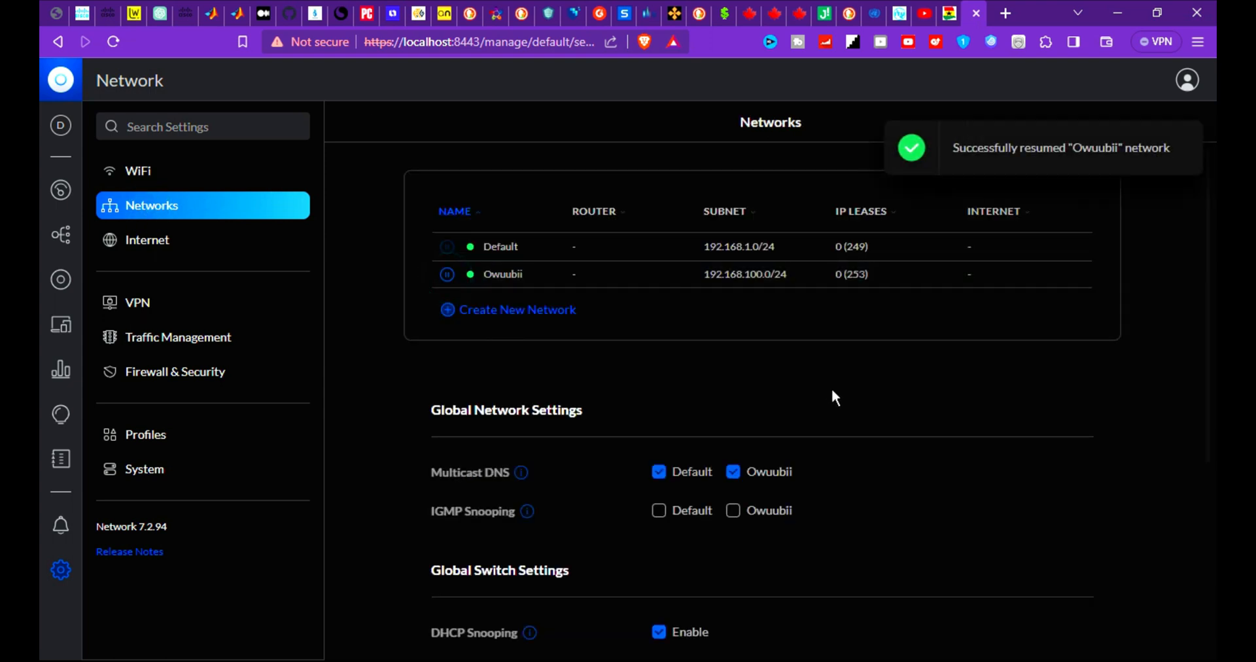
# Step: Review the global network and switch settings, check the Internet settings page, and return to the network list
pyautogui.scroll(-4, 892, 393)
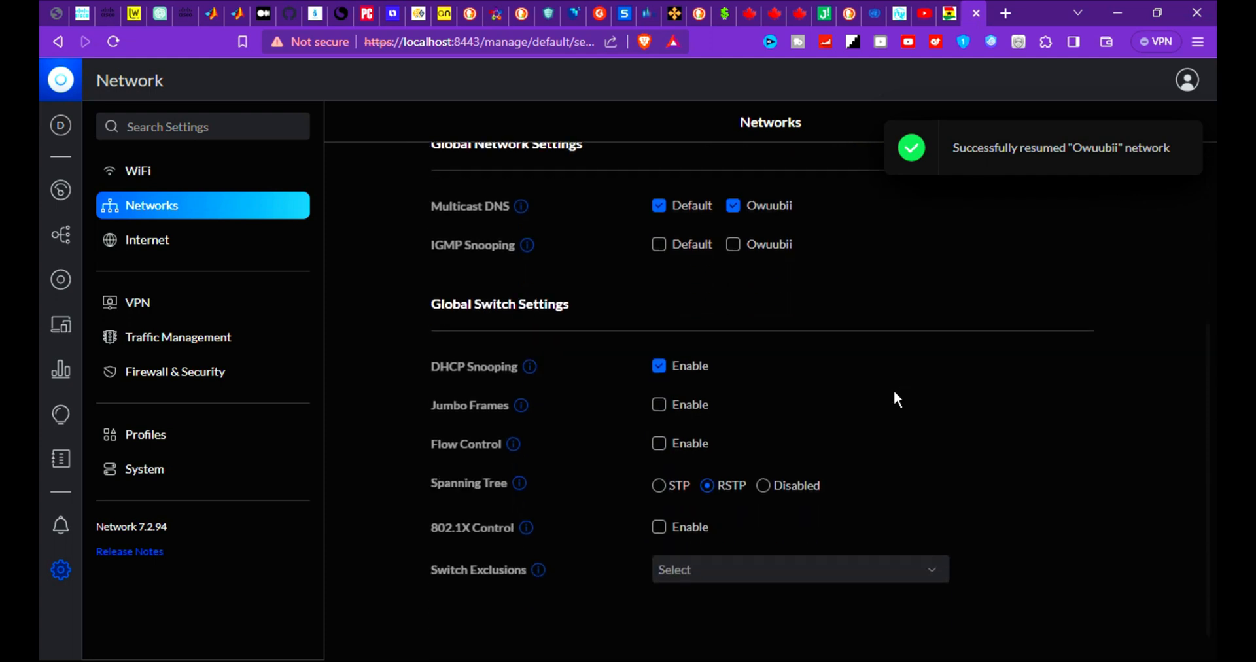
pyautogui.scroll(4, 896, 393)
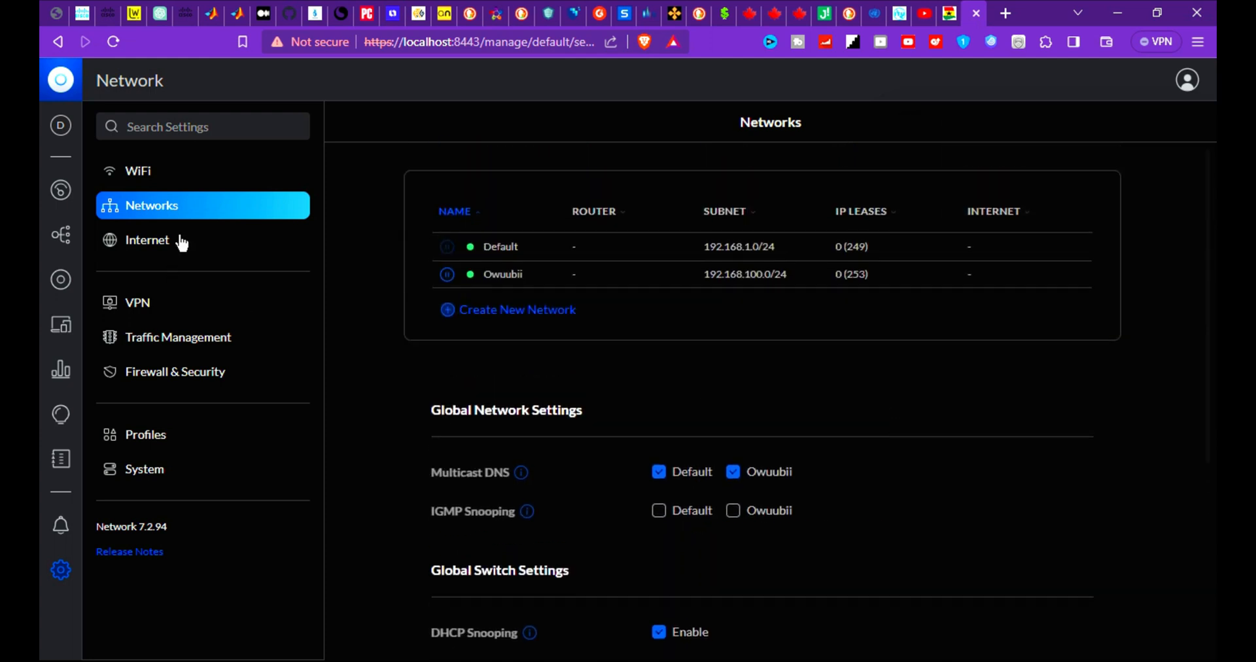
pyautogui.click(216, 243)
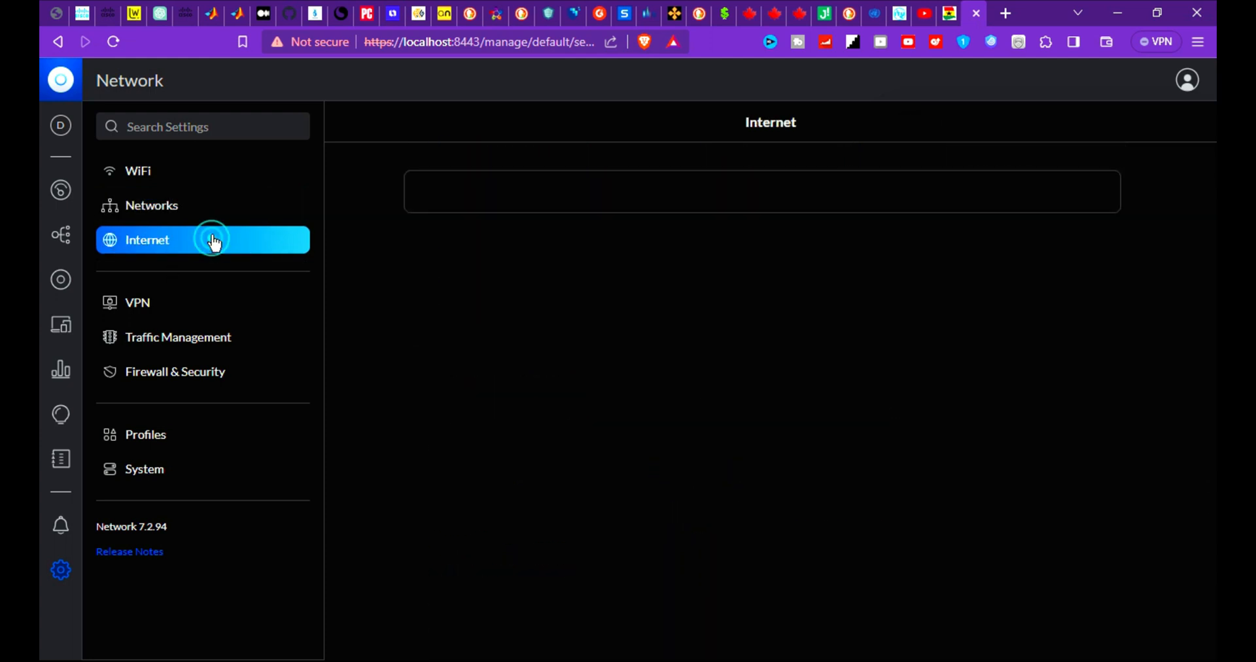
pyautogui.click(221, 213)
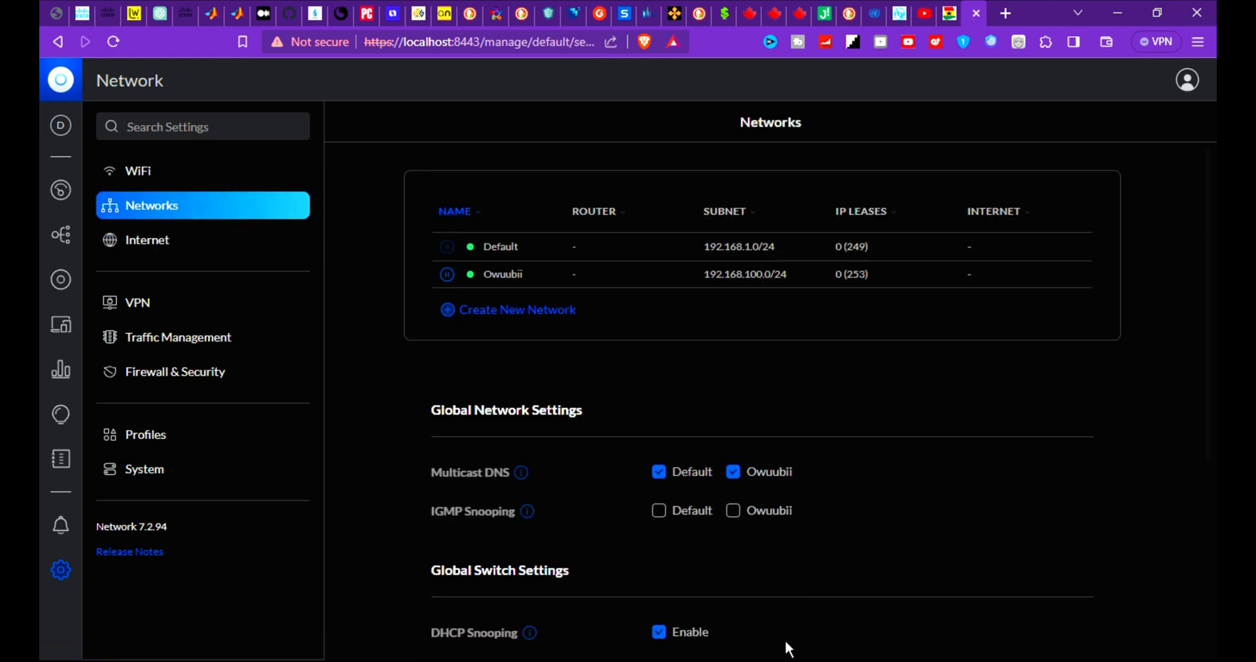